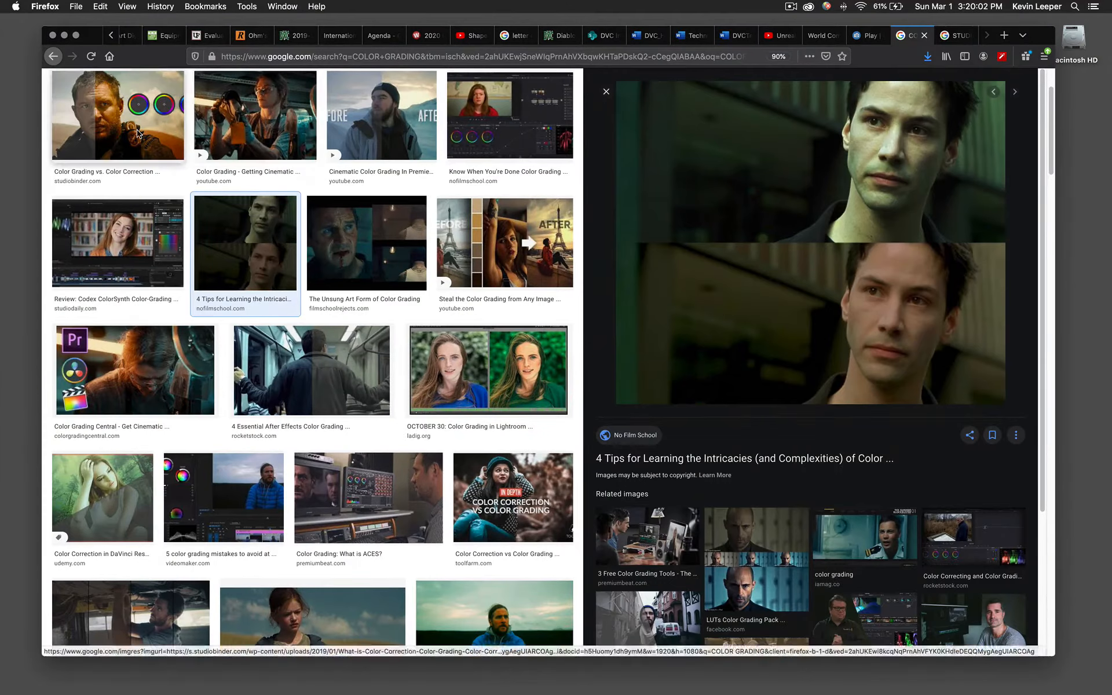
# Browse color grading reference images in the web image search results.
pyautogui.click(119, 115)
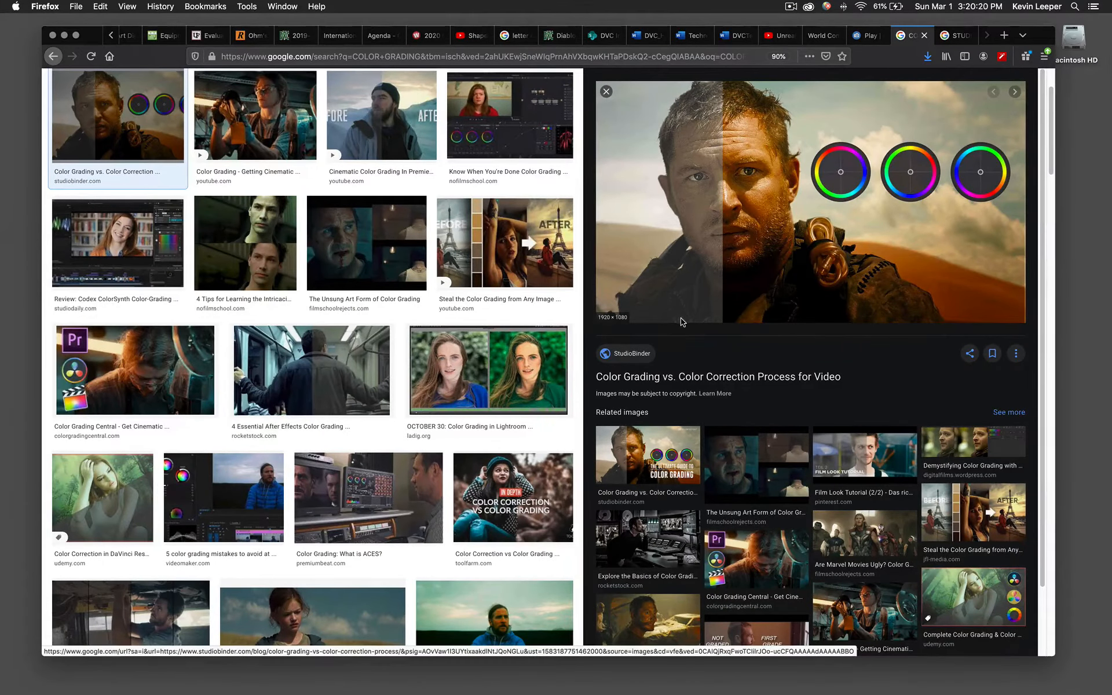
pyautogui.click(249, 146)
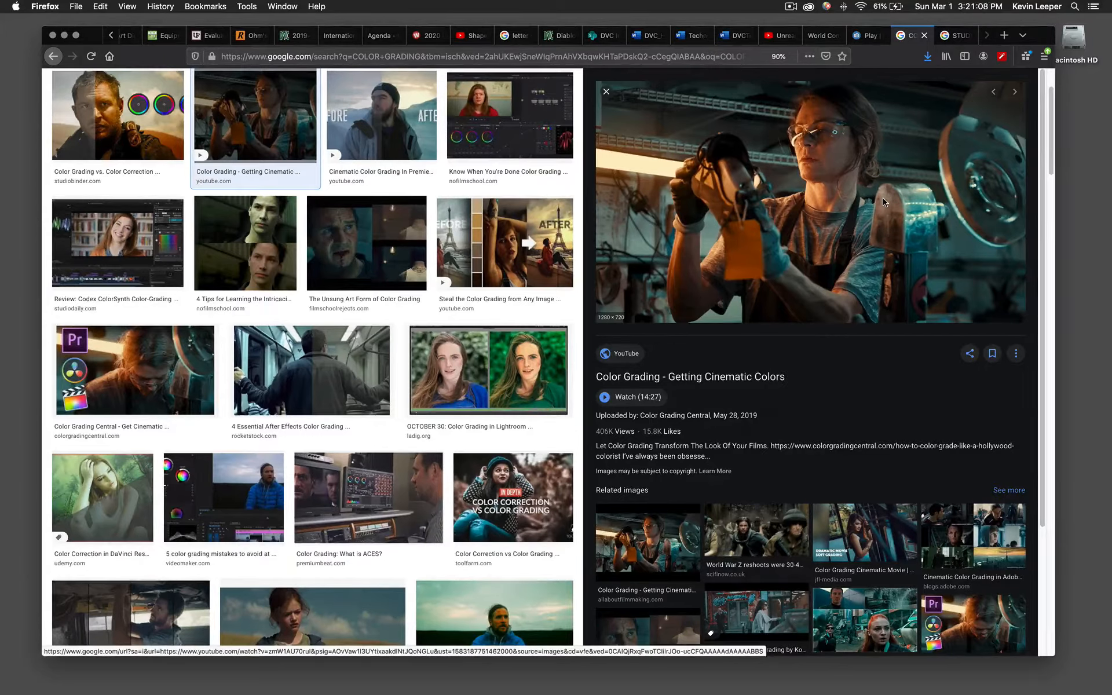
pyautogui.click(959, 35)
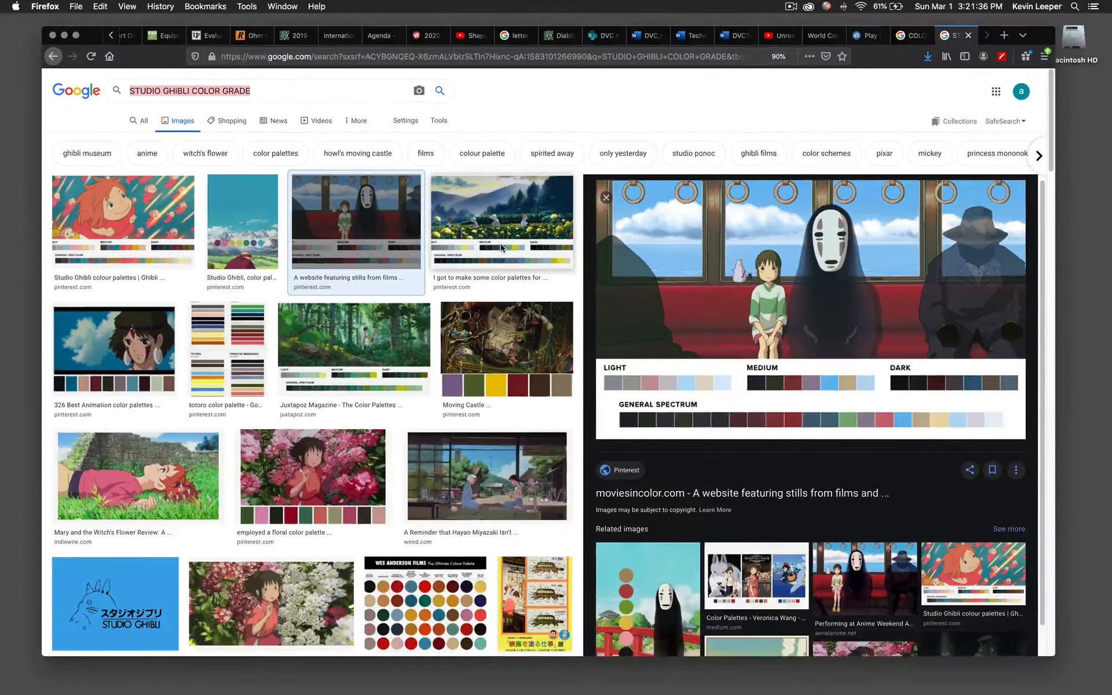
pyautogui.click(64, 35)
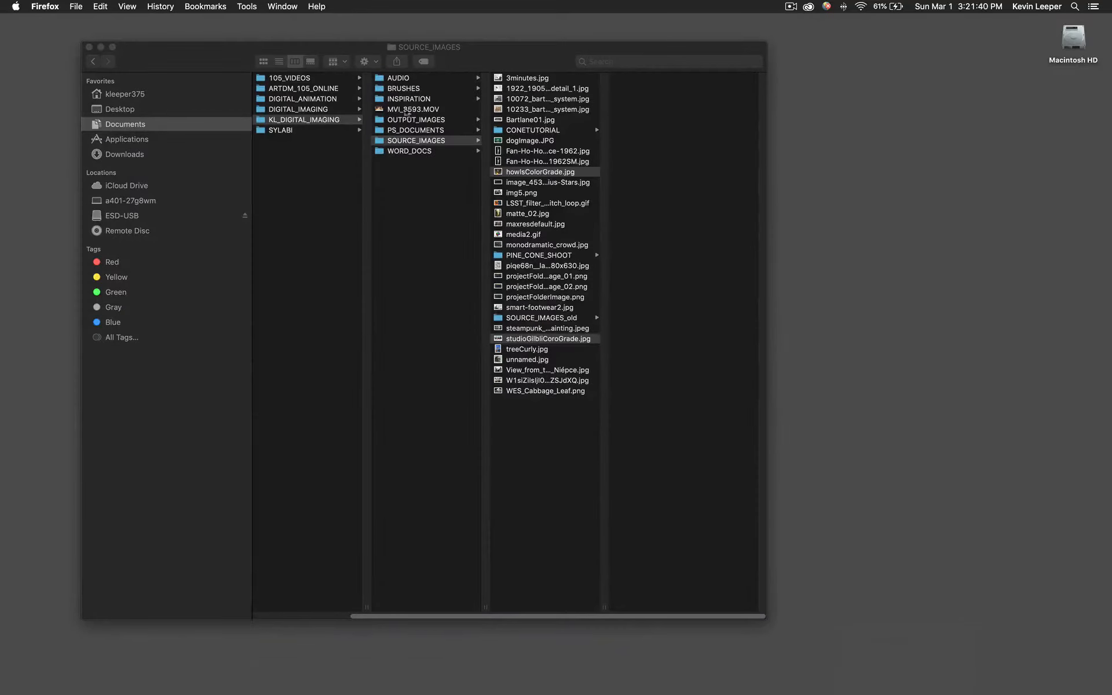
pyautogui.click(521, 135)
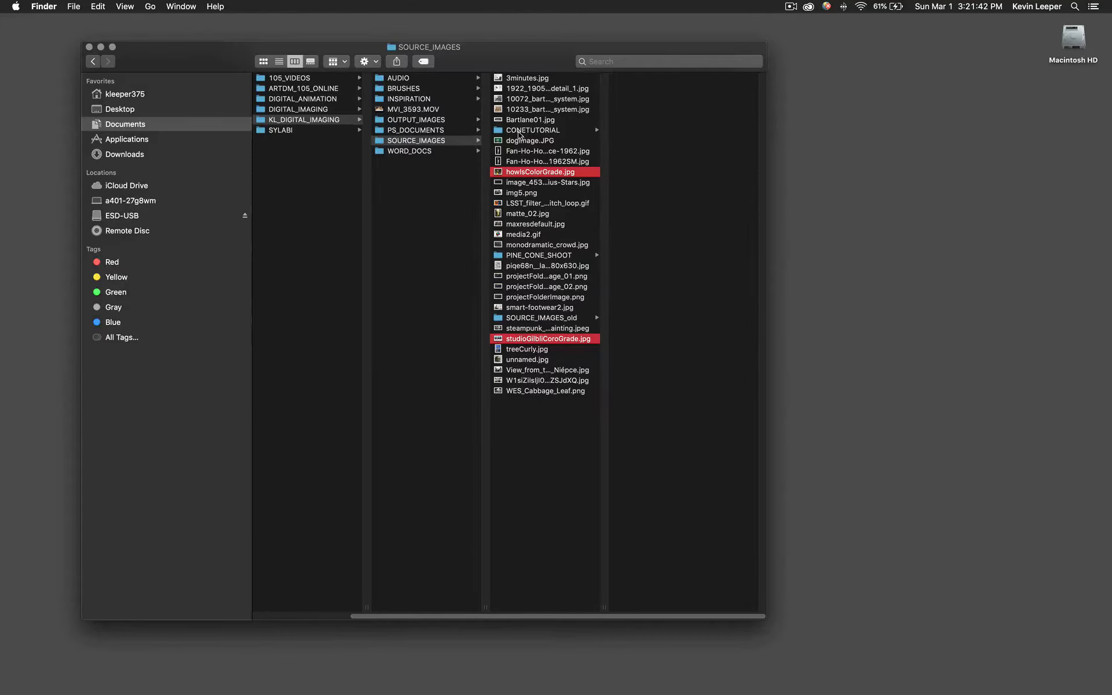
pyautogui.click(544, 130)
pyautogui.moveTo(631, 111); pyautogui.dragTo(443, 686)
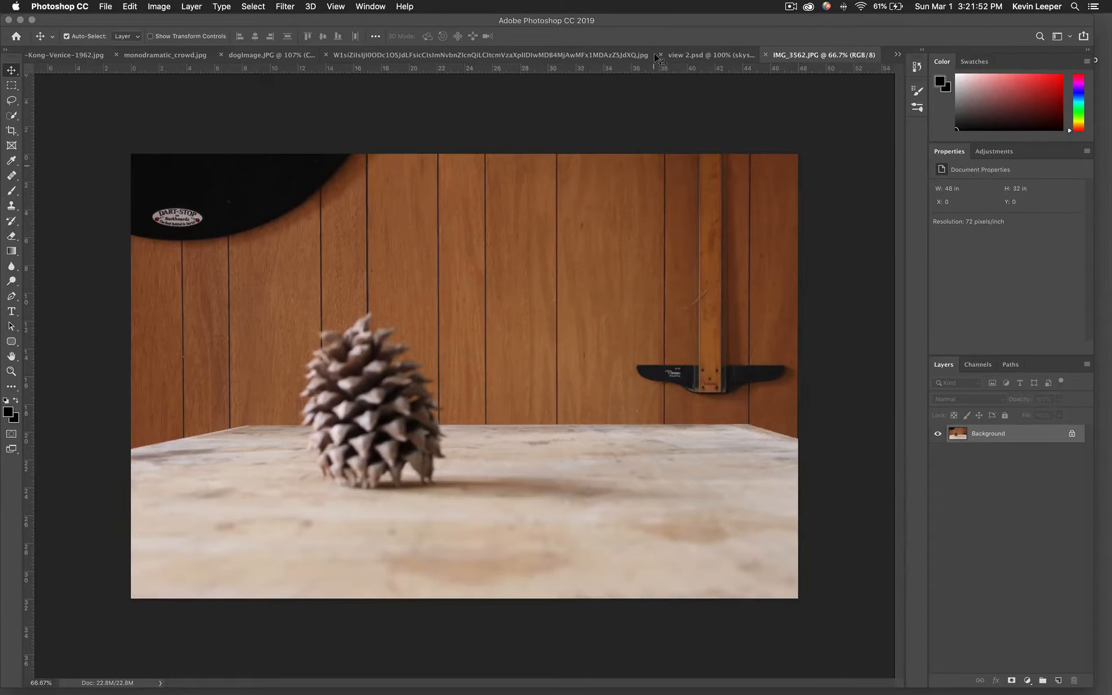
pyautogui.click(765, 55)
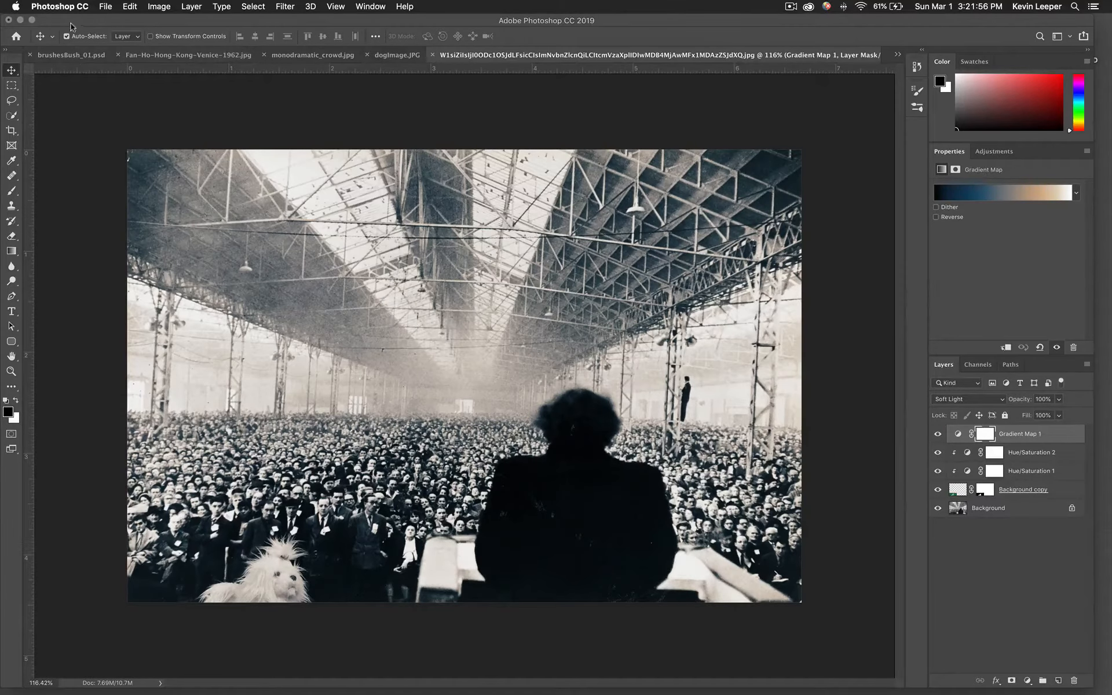
# Preview IMG_3583.JPG in the CONETUTORIAL folder and open it in Photoshop.
pyautogui.click(19, 20)
pyautogui.click(651, 122)
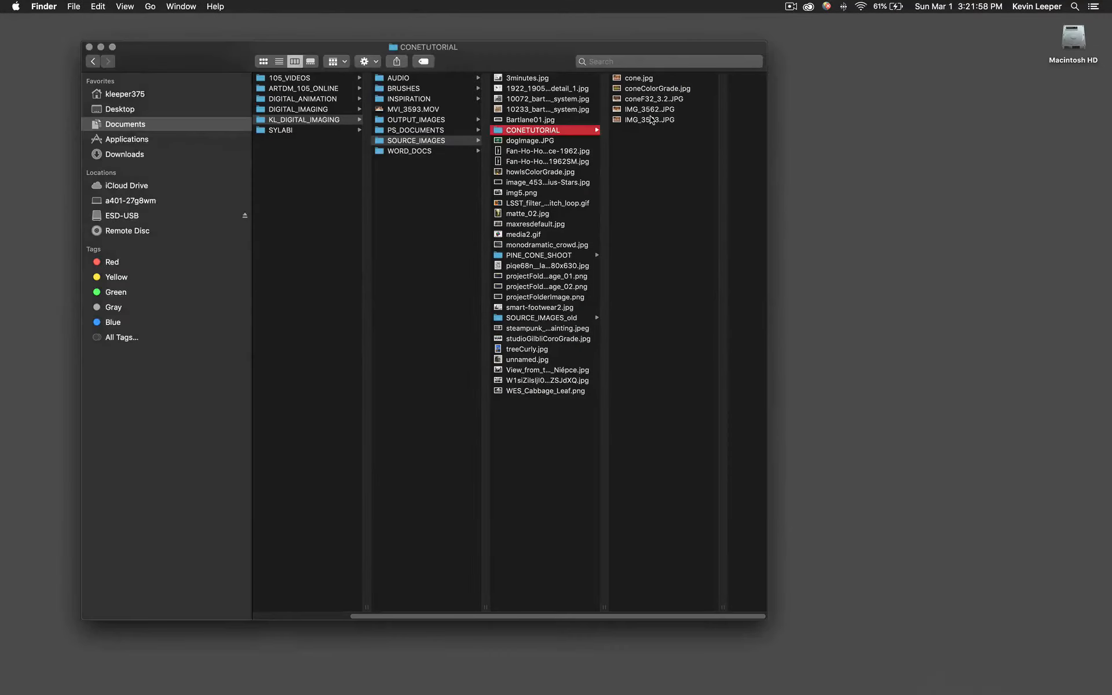
pyautogui.click(651, 121)
pyautogui.press('space')
pyautogui.press('space')
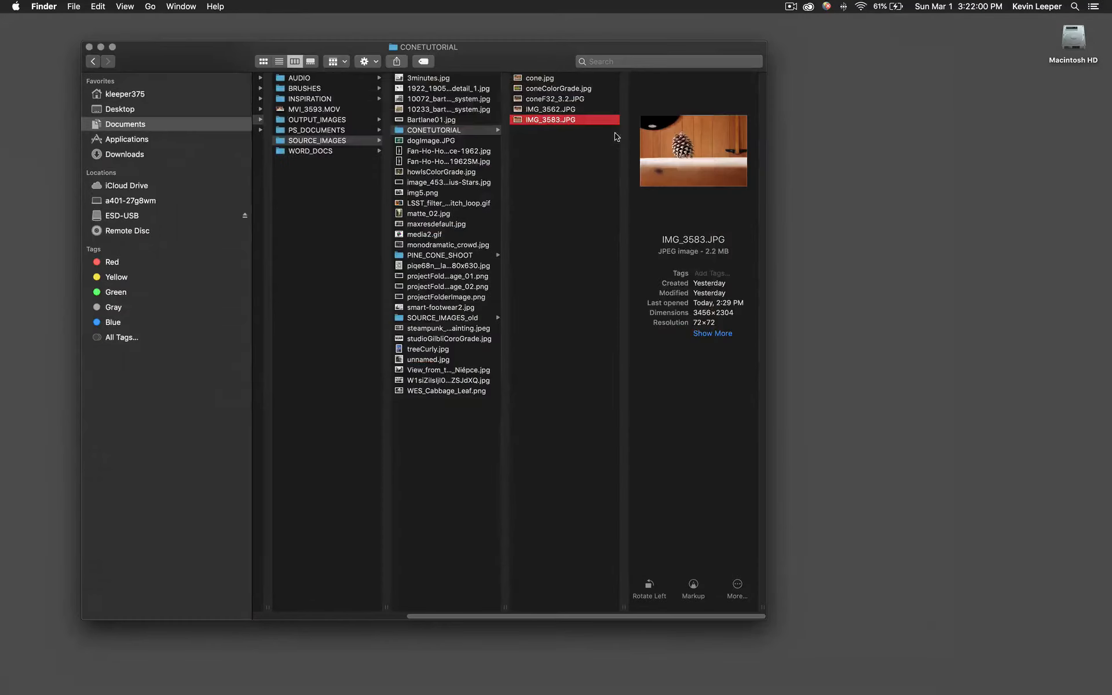
pyautogui.moveTo(553, 120); pyautogui.dragTo(436, 690)
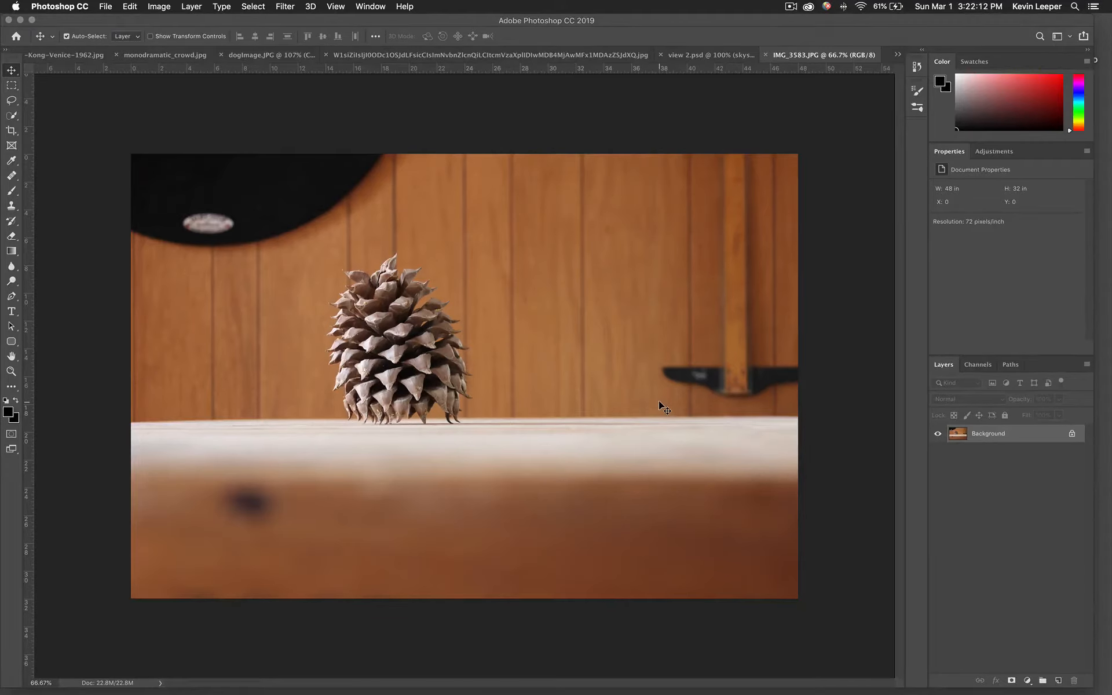
# Duplicate the Background layer into a new layer with Layer Via Copy.
pyautogui.click(197, 9)
pyautogui.moveTo(224, 28)
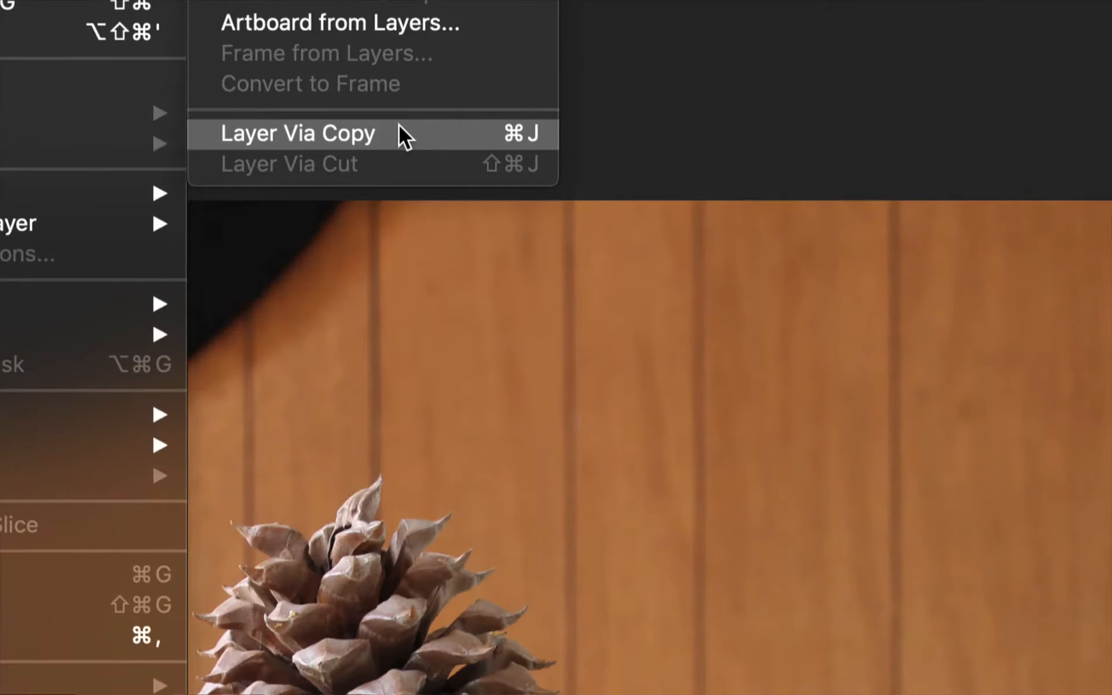
pyautogui.click(398, 125)
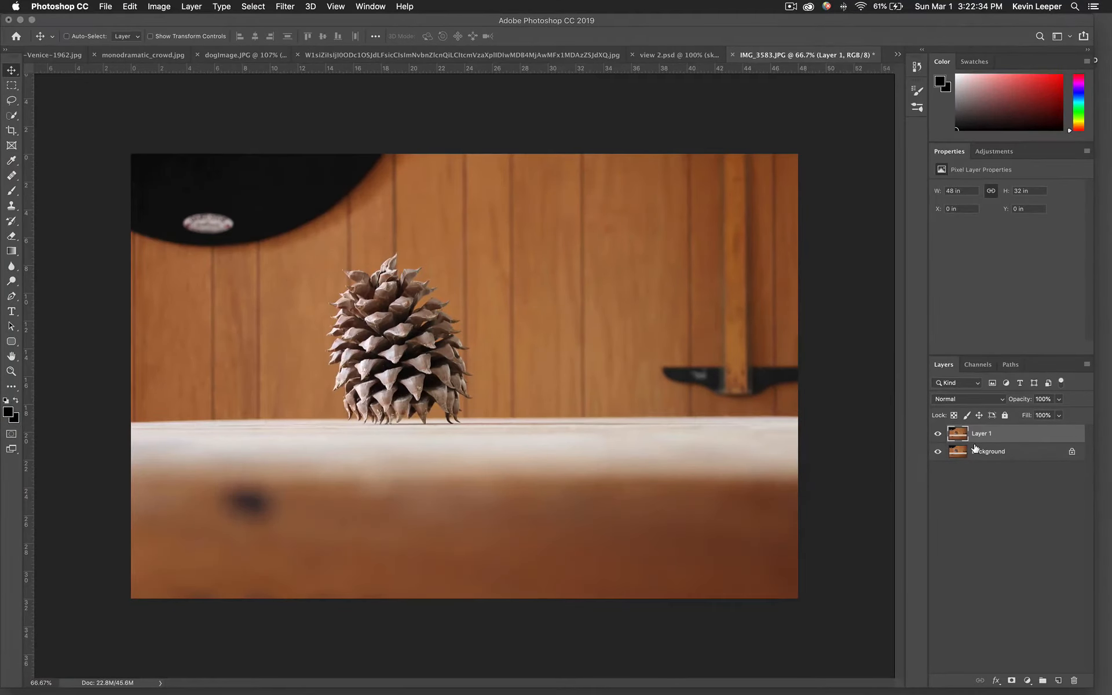
pyautogui.press('super+j')
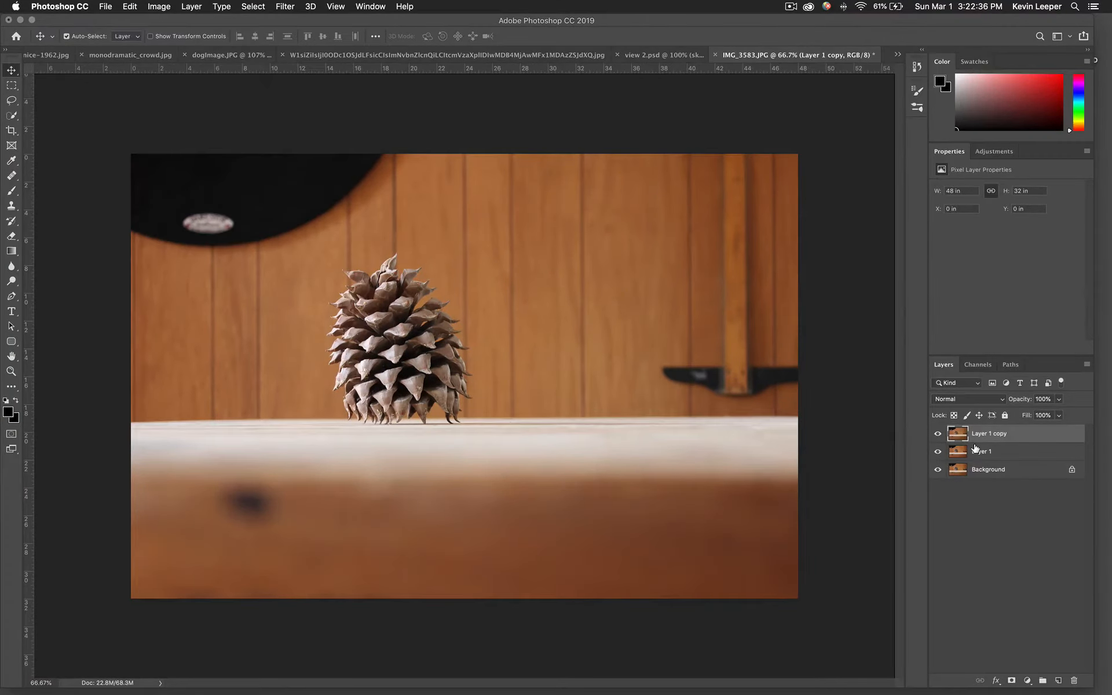
pyautogui.press('super+z')
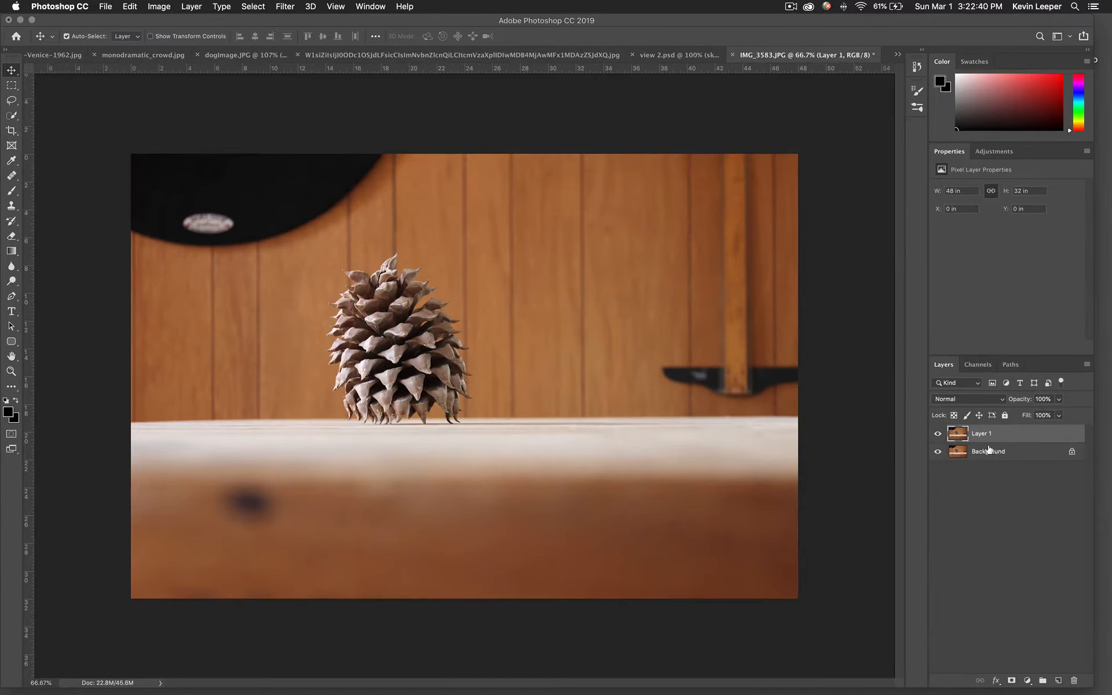
# Toggle the visibility of the Background and Layer 1 to compare them.
pyautogui.click(939, 453)
pyautogui.click(938, 453)
pyautogui.click(939, 436)
pyautogui.click(939, 436)
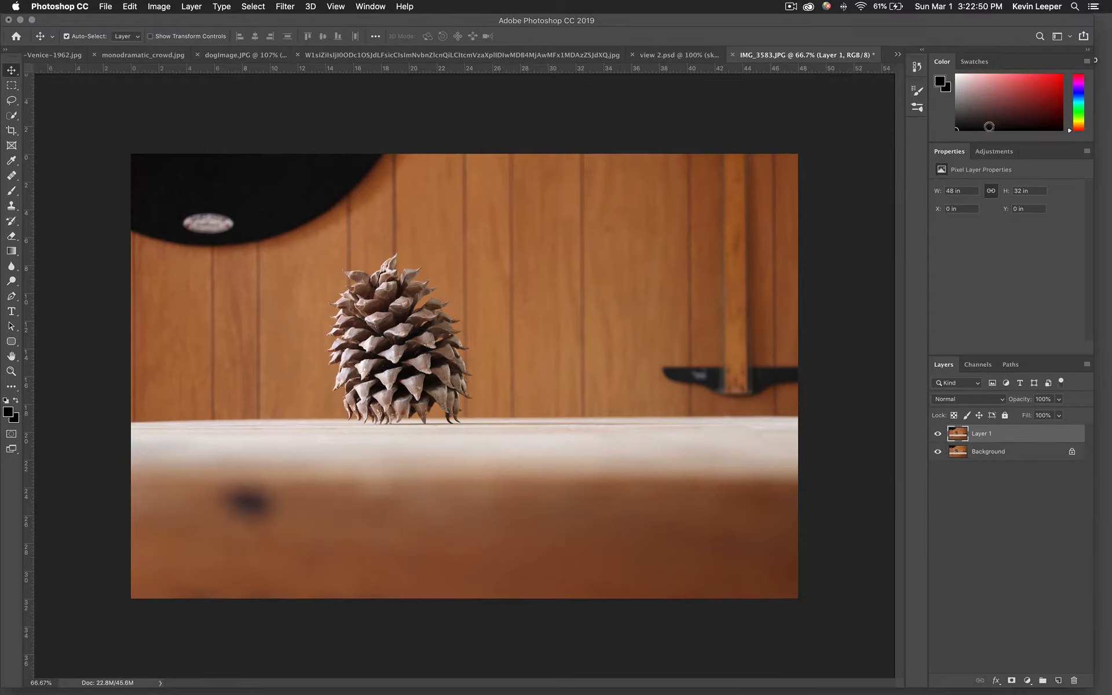
pyautogui.click(1000, 152)
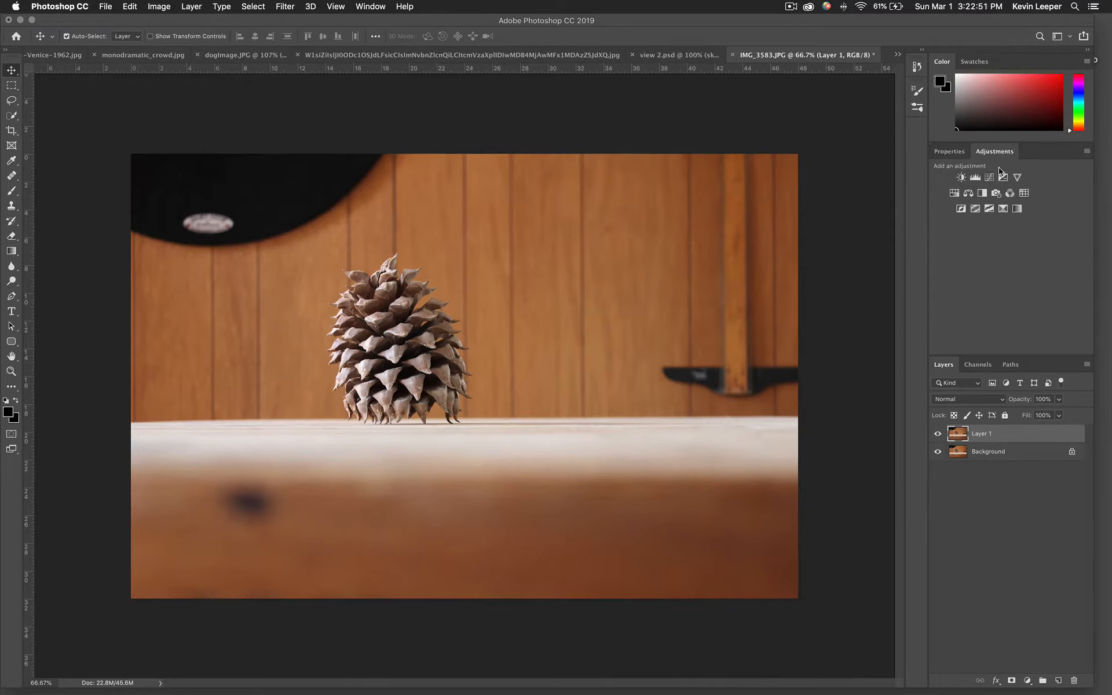
pyautogui.click(954, 193)
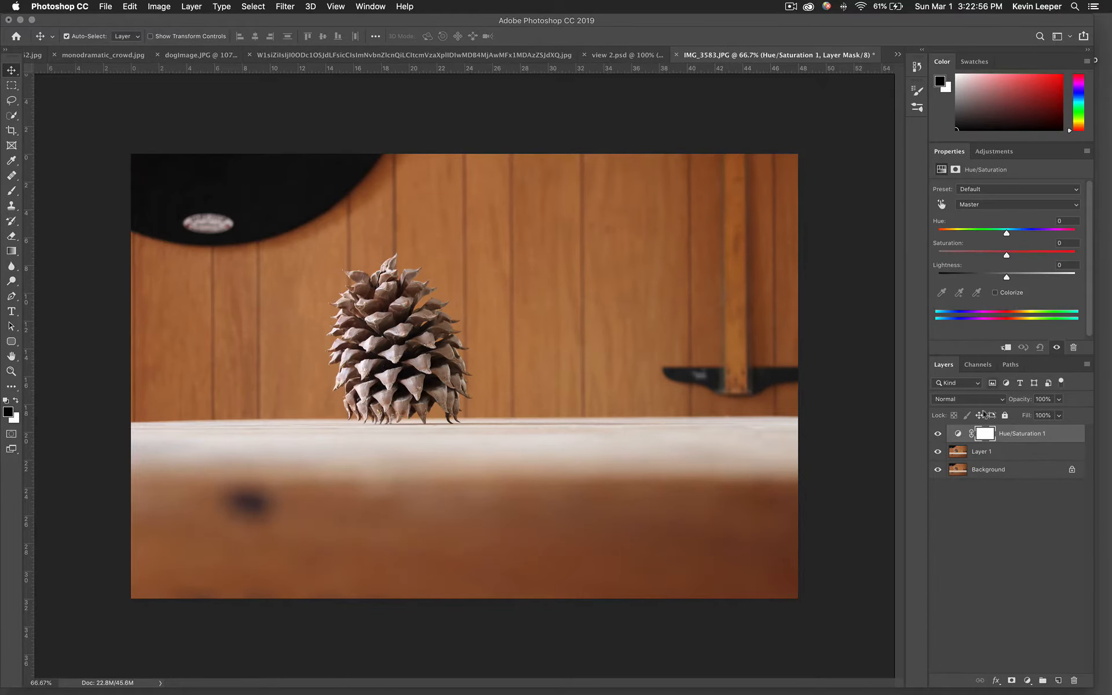
pyautogui.press('super+z')
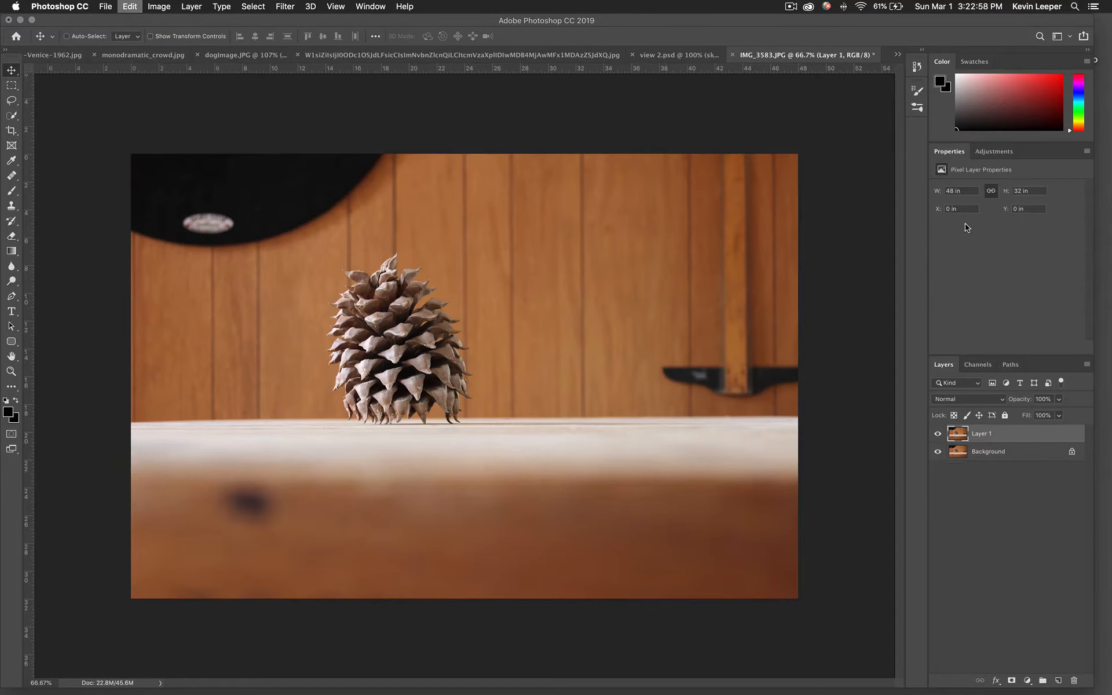
# Add a Hue/Saturation adjustment layer set to Hue -3, Saturation +39 and Lightness -15.
pyautogui.click(987, 151)
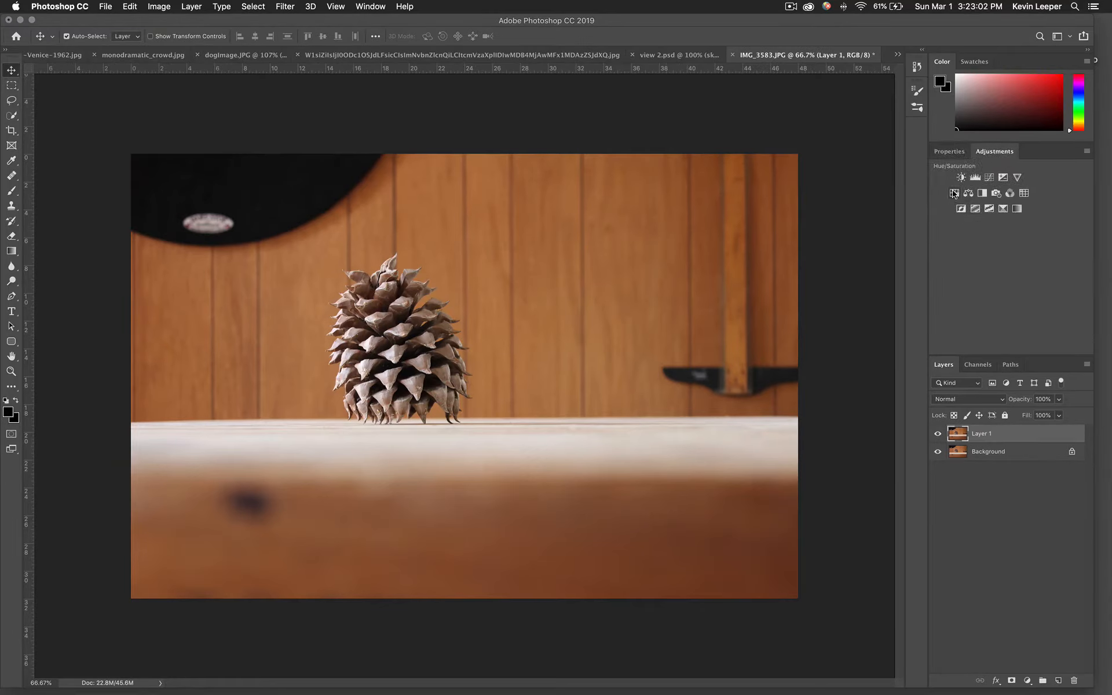
pyautogui.click(954, 193)
pyautogui.moveTo(1006, 258); pyautogui.dragTo(1047, 252)
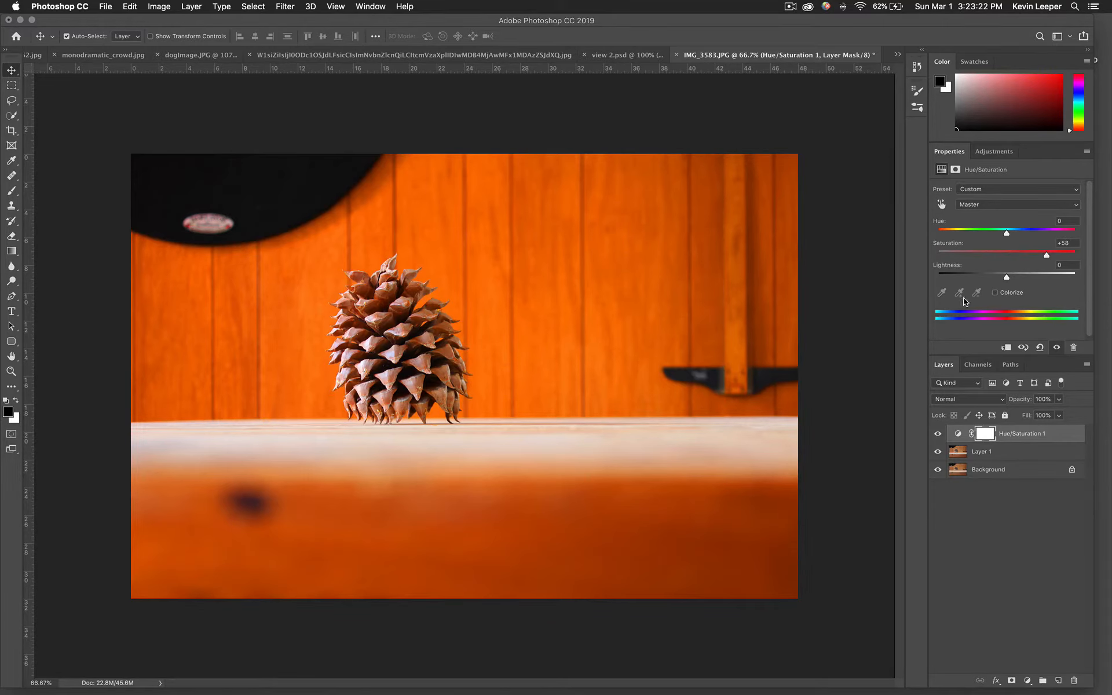
pyautogui.moveTo(1006, 238); pyautogui.dragTo(1041, 237)
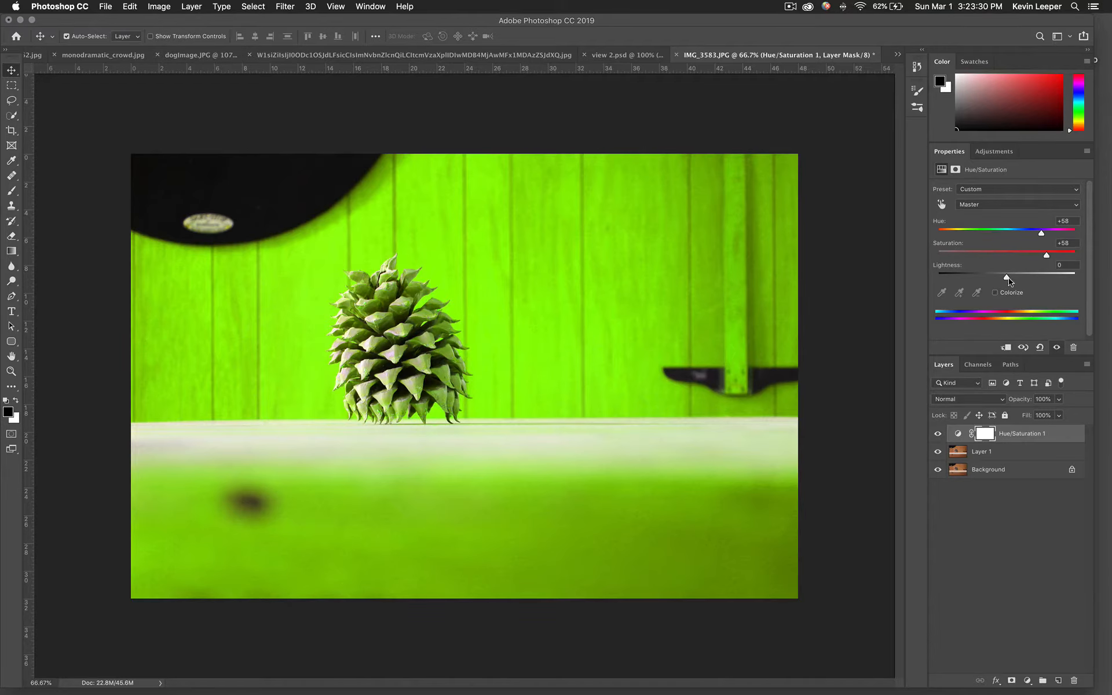
pyautogui.moveTo(1007, 277)
pyautogui.mouseDown()
pyautogui.moveTo(1028, 280)
pyautogui.moveTo(1004, 267)
pyautogui.mouseUp()
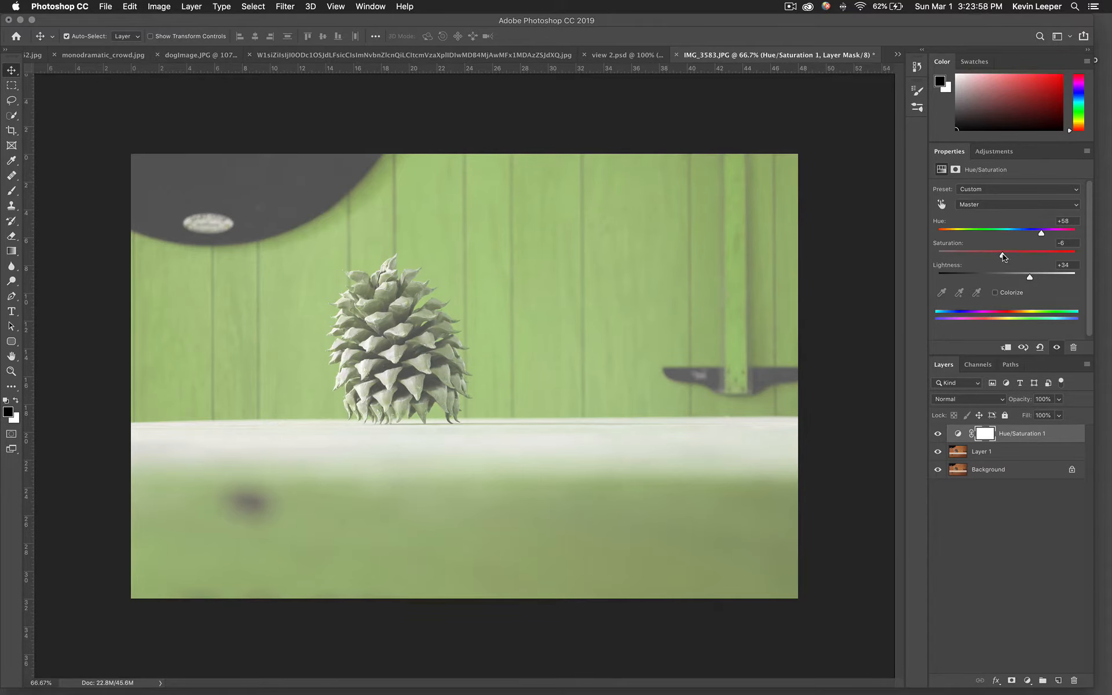
pyautogui.moveTo(1002, 257); pyautogui.dragTo(997, 289)
# Toggle the Hue/Saturation layer's visibility to compare the image before and after the adjustment.
pyautogui.click(938, 433)
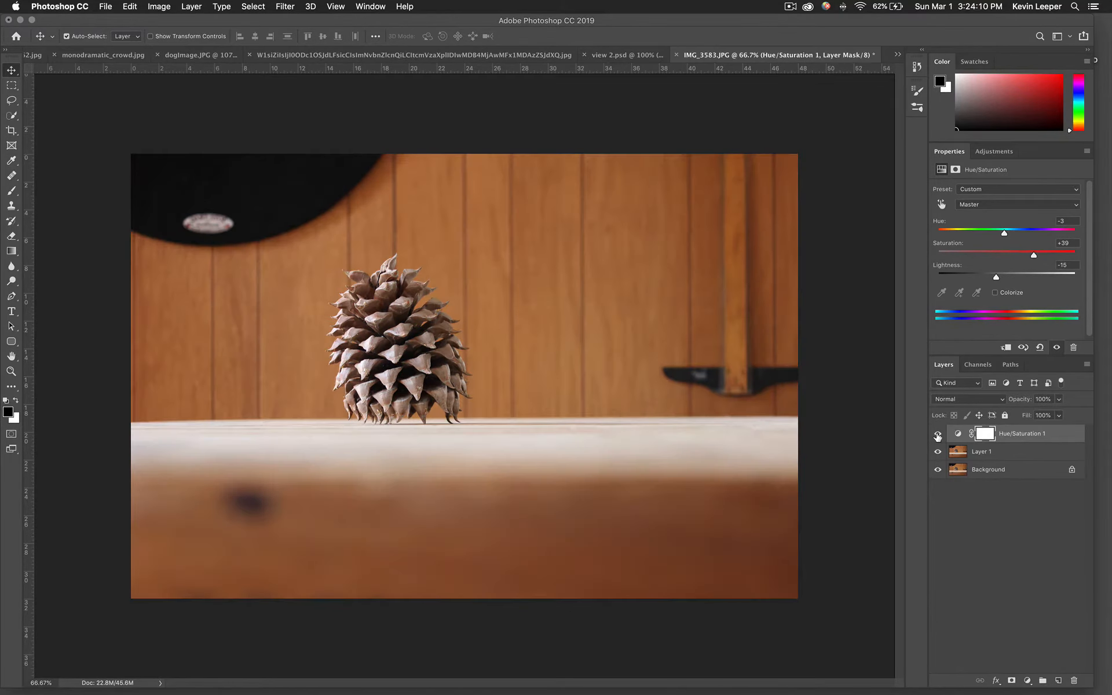
pyautogui.click(938, 434)
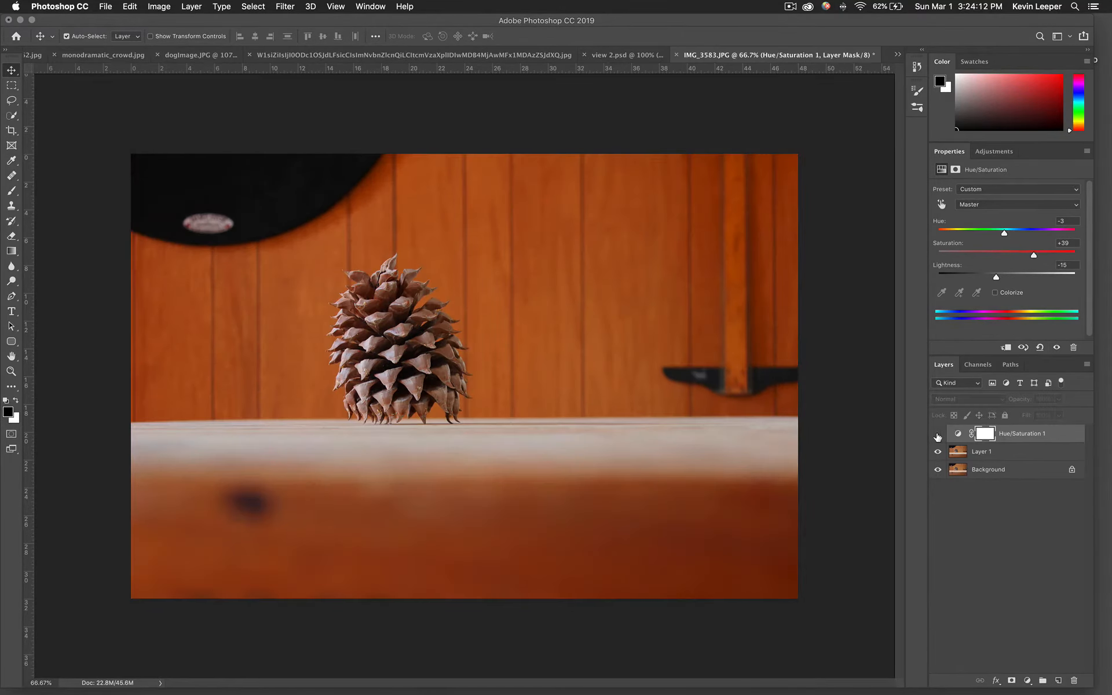
pyautogui.click(938, 434)
pyautogui.click(938, 434)
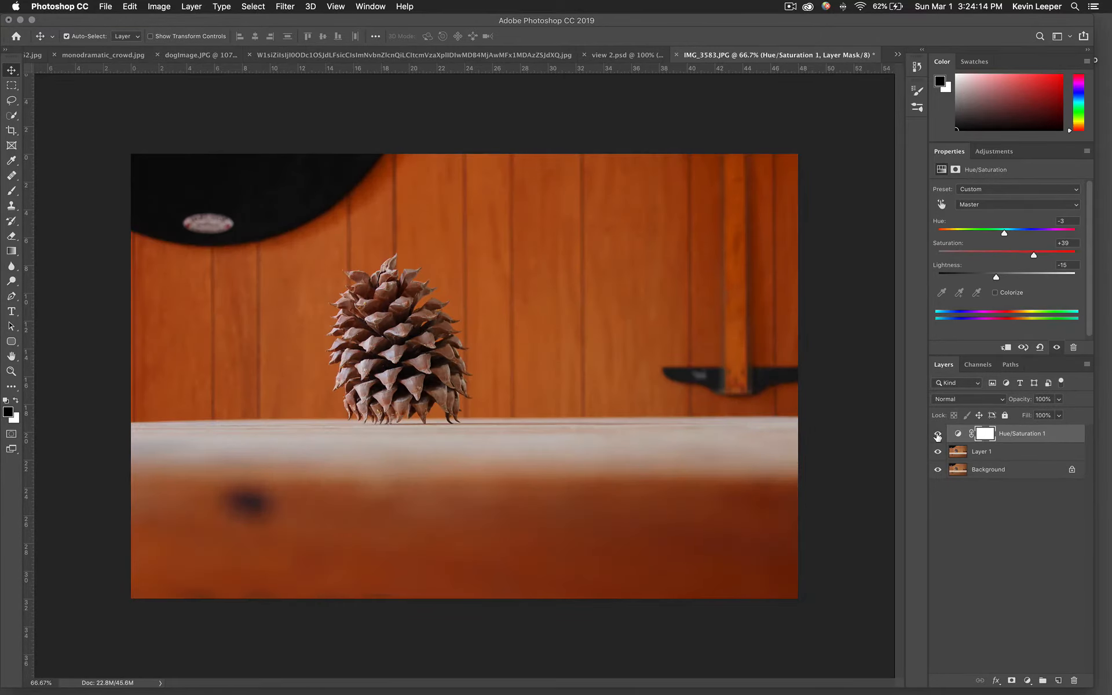
pyautogui.click(938, 434)
pyautogui.click(938, 434)
pyautogui.click(938, 434)
pyautogui.click(938, 434)
pyautogui.click(937, 434)
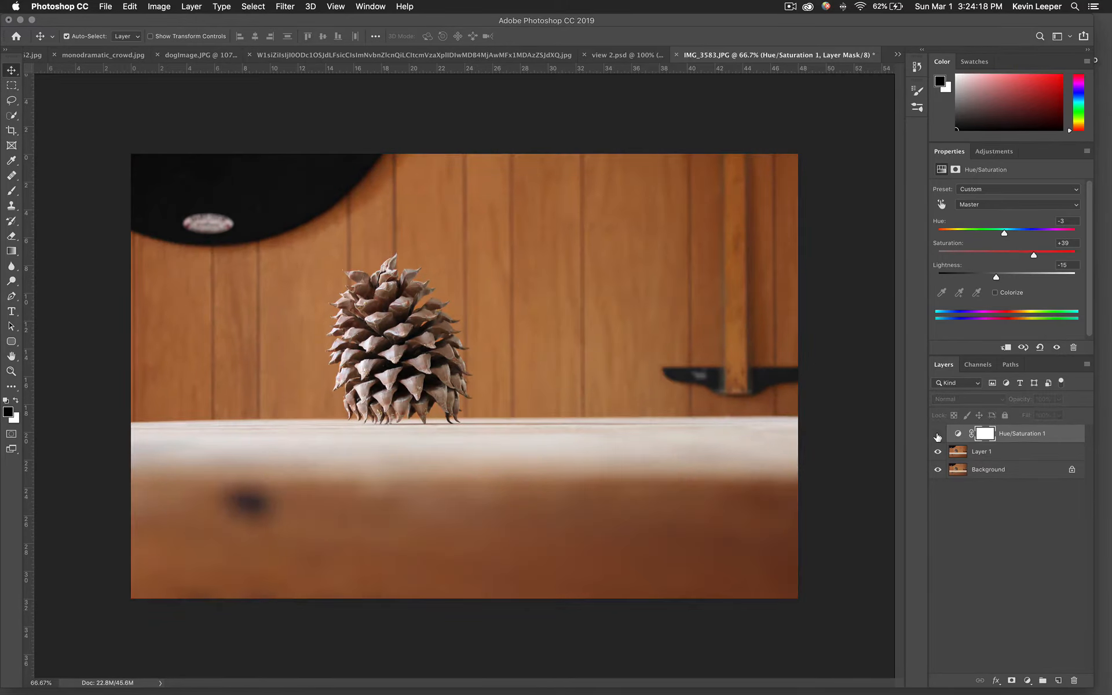
pyautogui.click(938, 434)
pyautogui.click(937, 434)
# Delete the Hue/Saturation adjustment layer.
pyautogui.moveTo(1018, 438); pyautogui.dragTo(1074, 680)
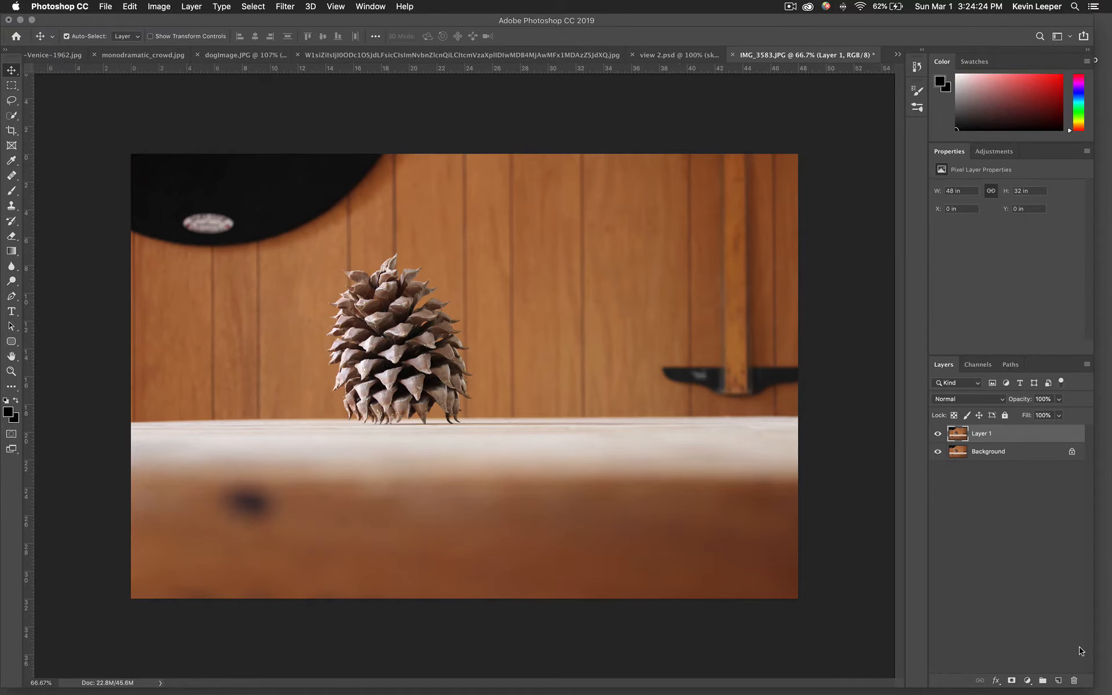
pyautogui.click(994, 152)
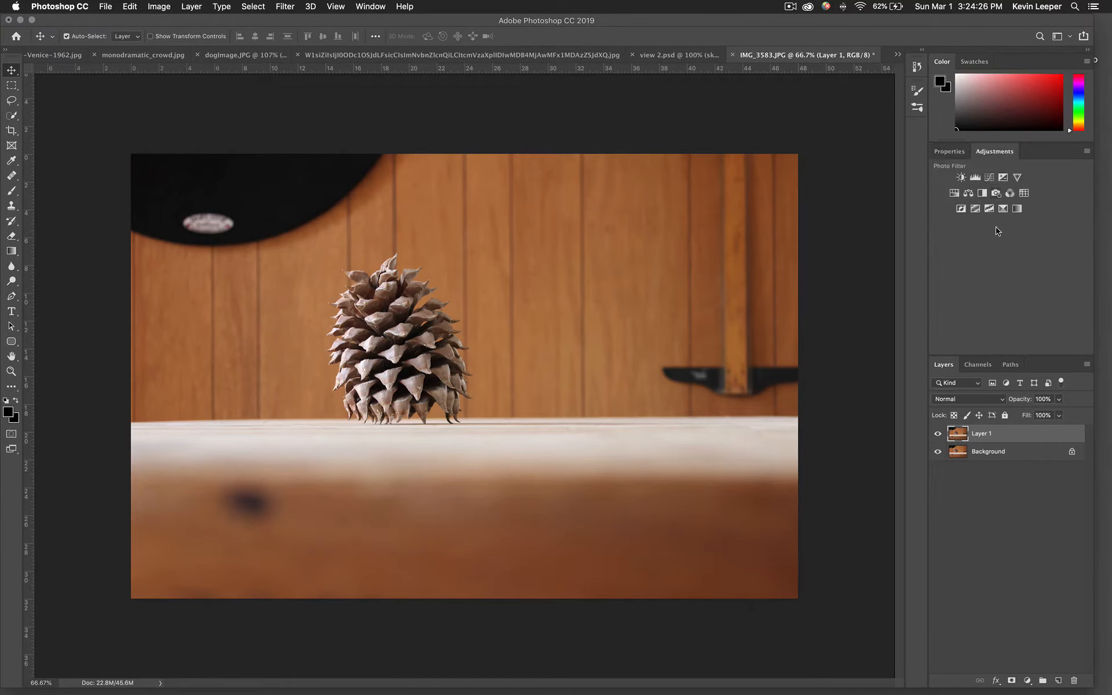
pyautogui.click(1018, 209)
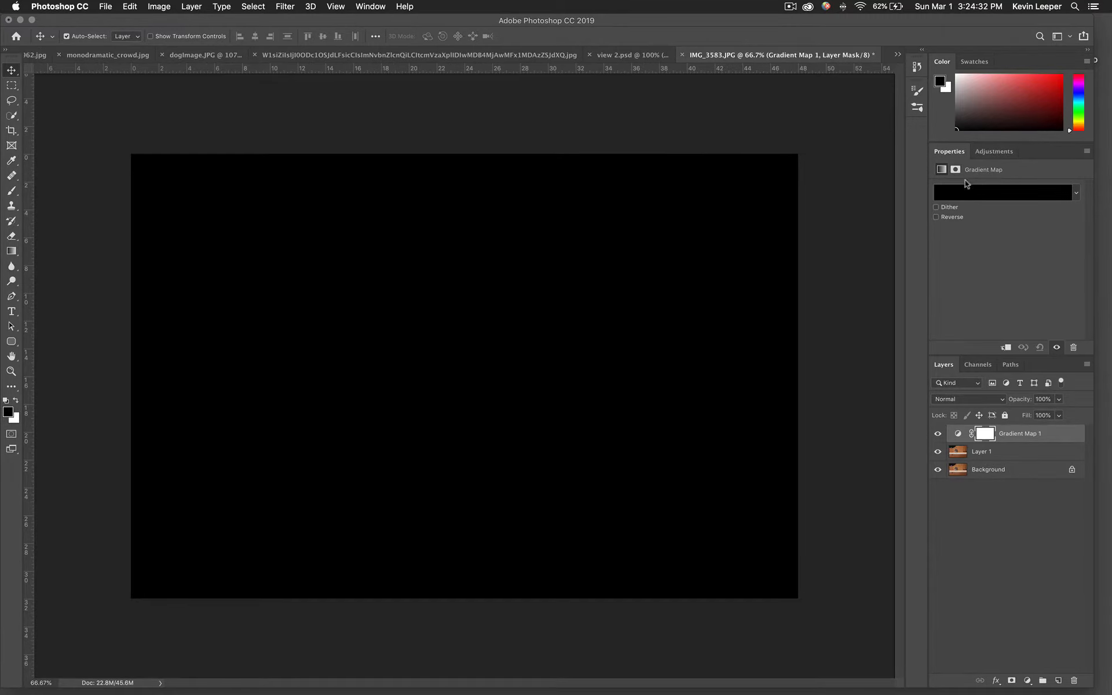
pyautogui.press('super+z')
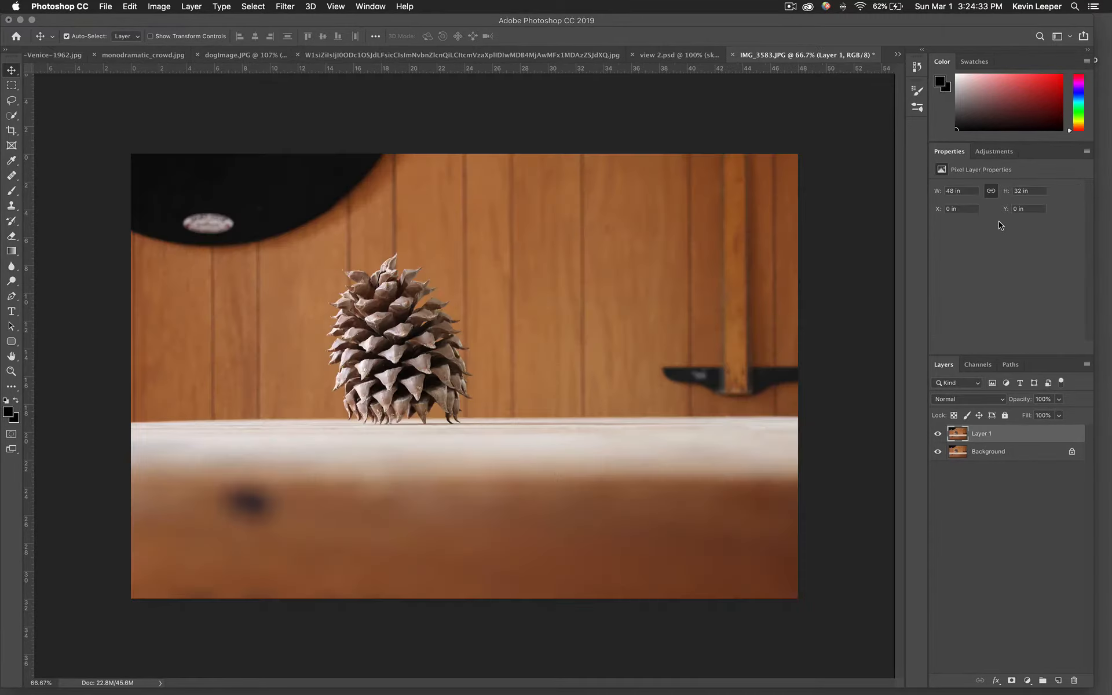
# Add a Gradient Map adjustment layer and reset the Gradient Editor presets to the default gradients.
pyautogui.click(993, 154)
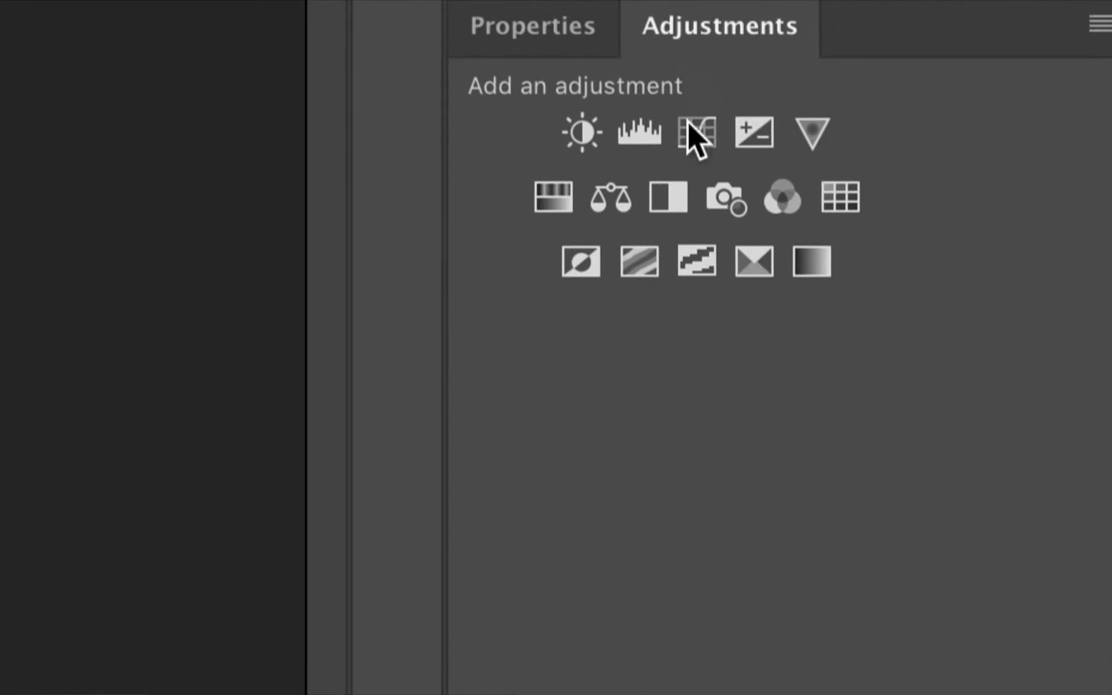
pyautogui.click(813, 263)
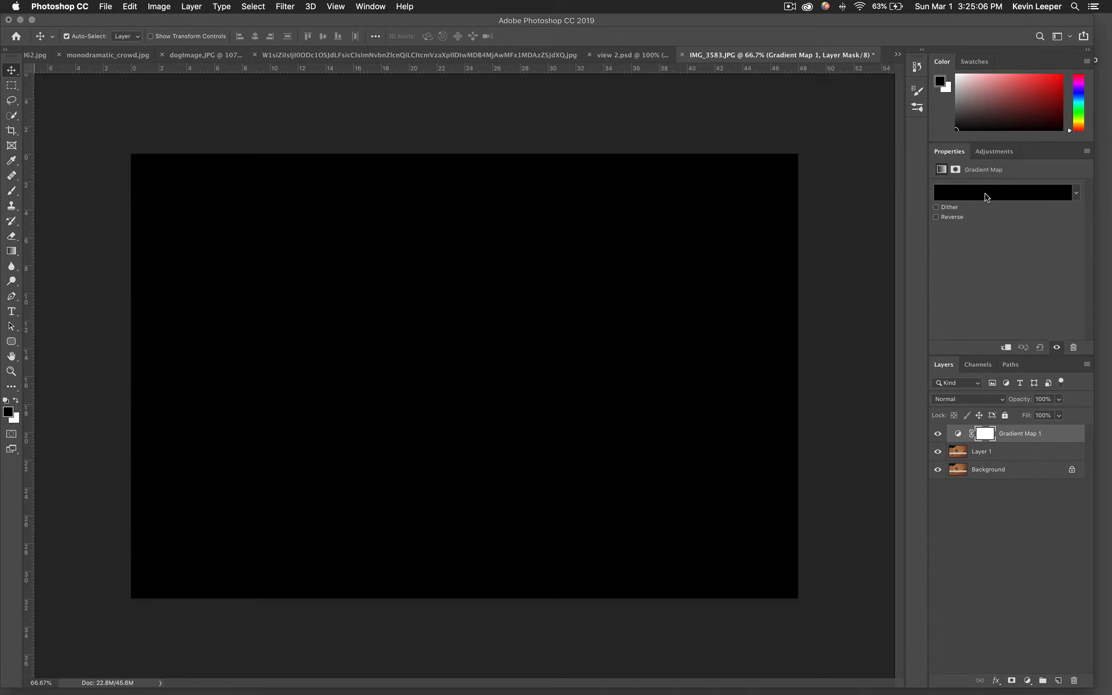
pyautogui.click(987, 197)
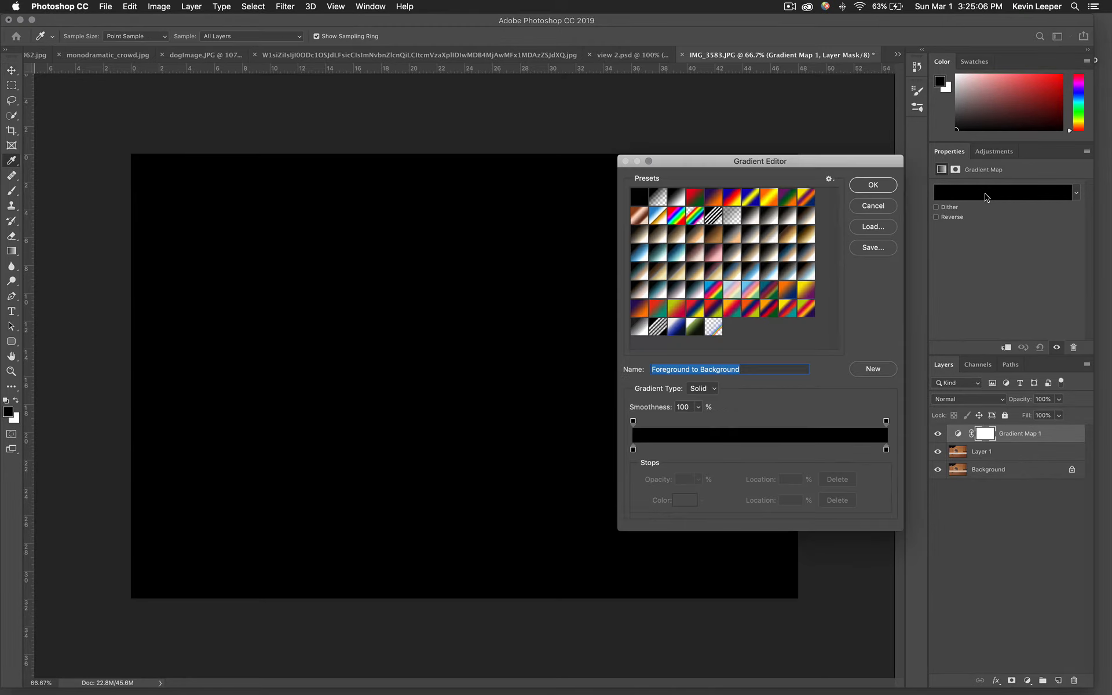
pyautogui.click(828, 179)
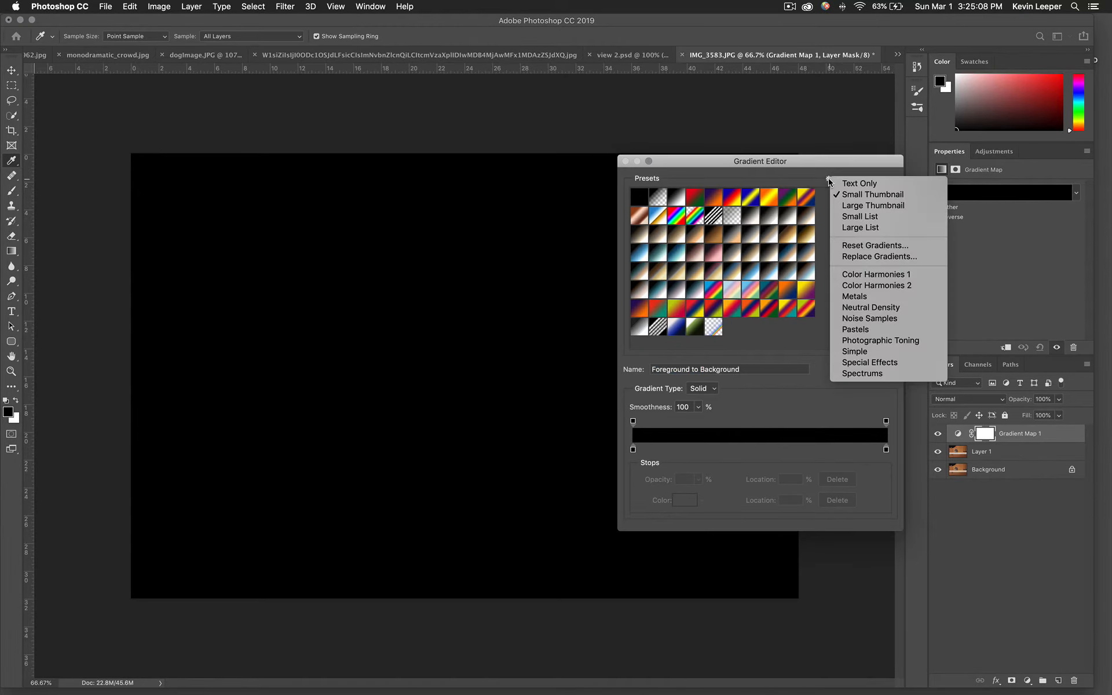
pyautogui.click(870, 245)
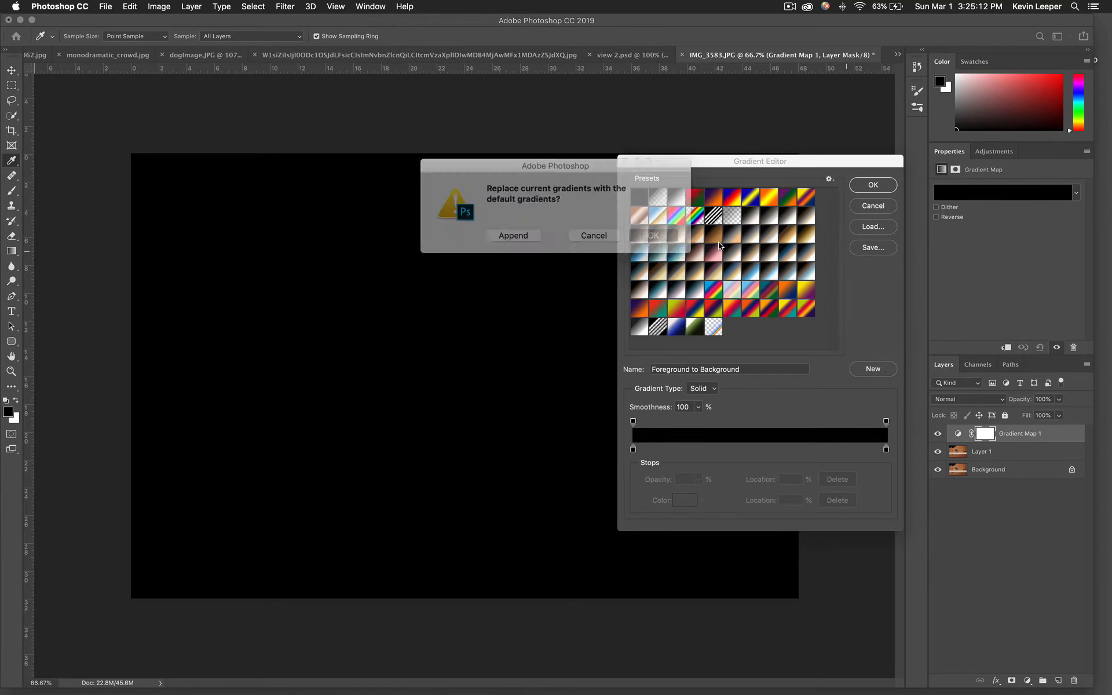
pyautogui.click(658, 234)
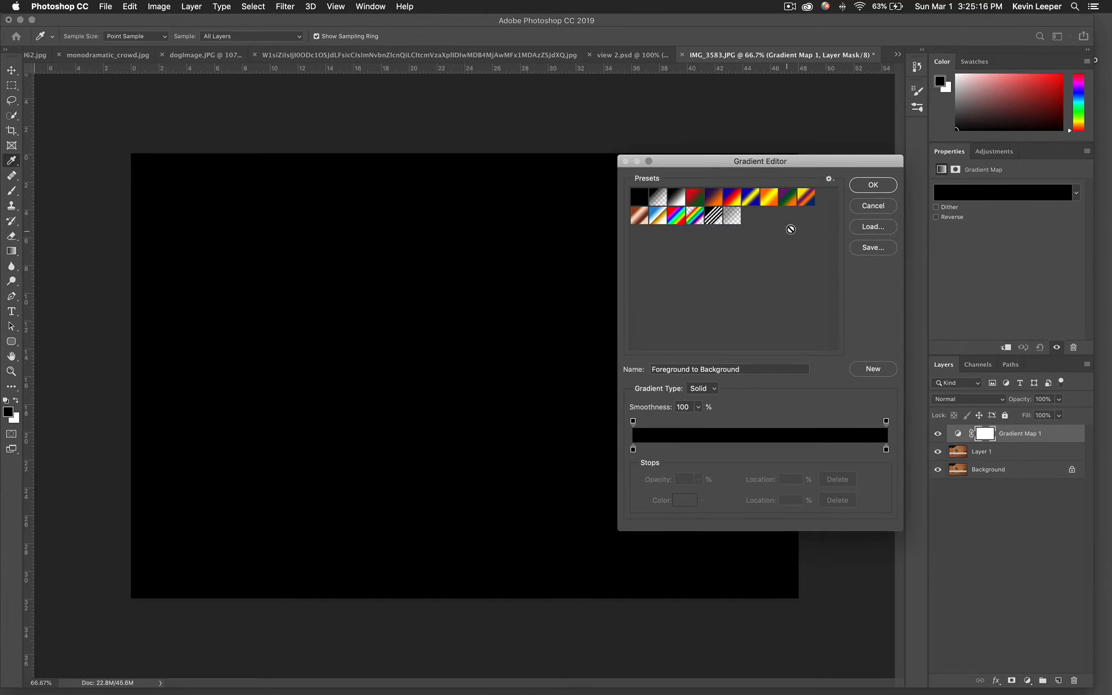
# Preview several gradient presets and apply the Blue, Red, Yellow preset to the gradient map.
pyautogui.click(770, 200)
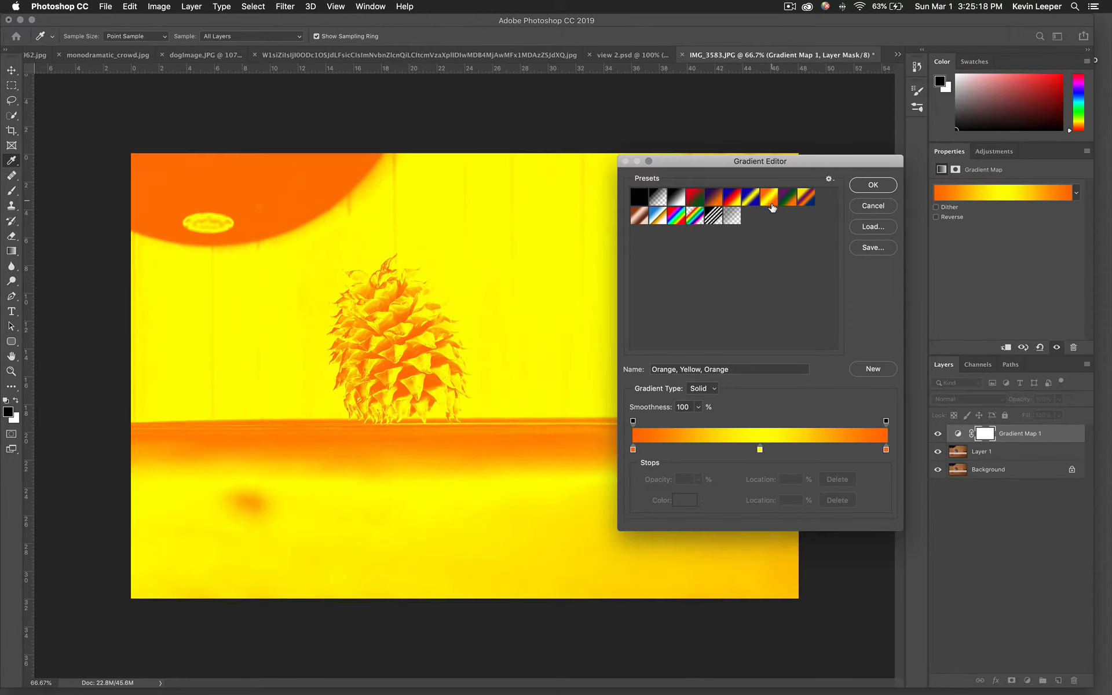
pyautogui.click(792, 203)
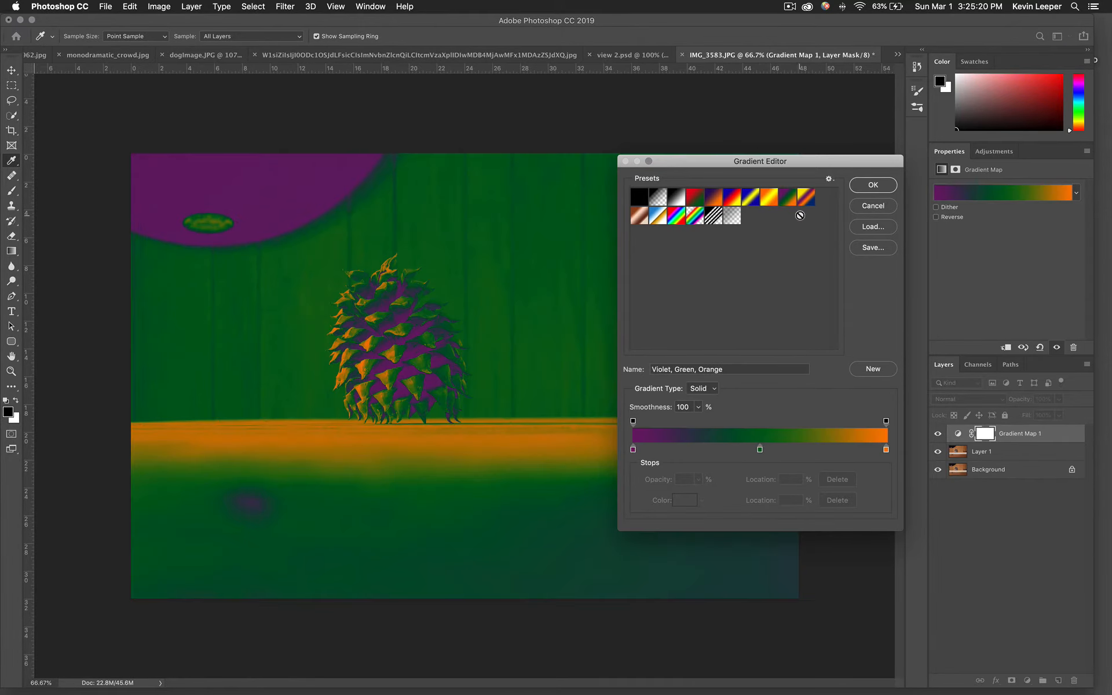
pyautogui.click(807, 200)
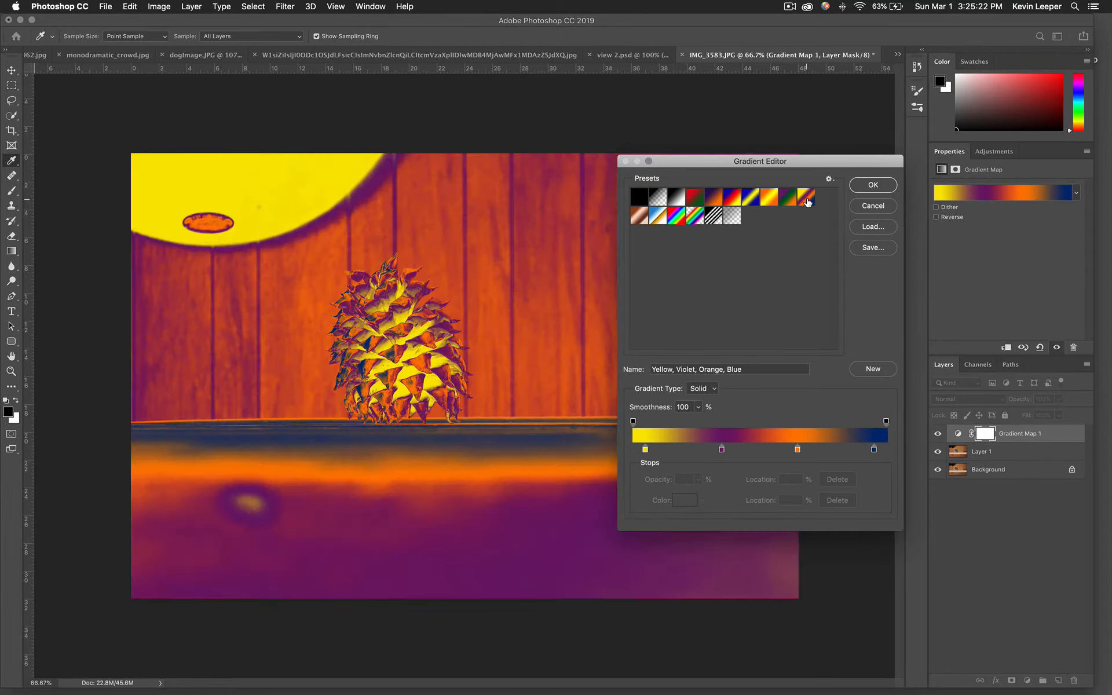
pyautogui.click(639, 219)
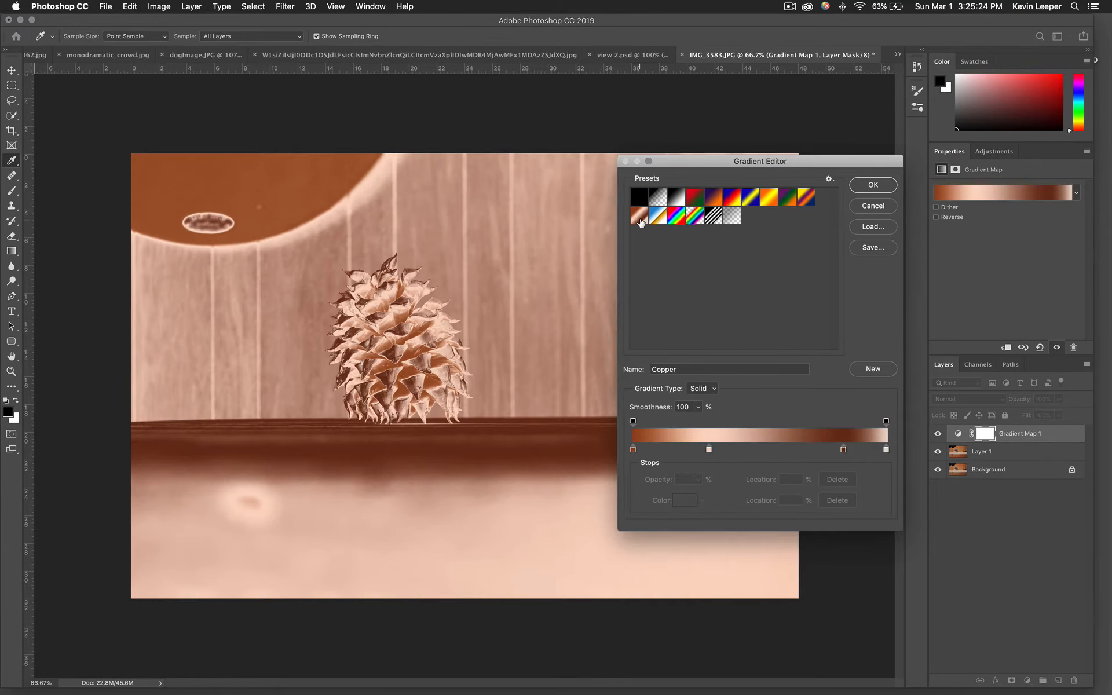
pyautogui.click(676, 221)
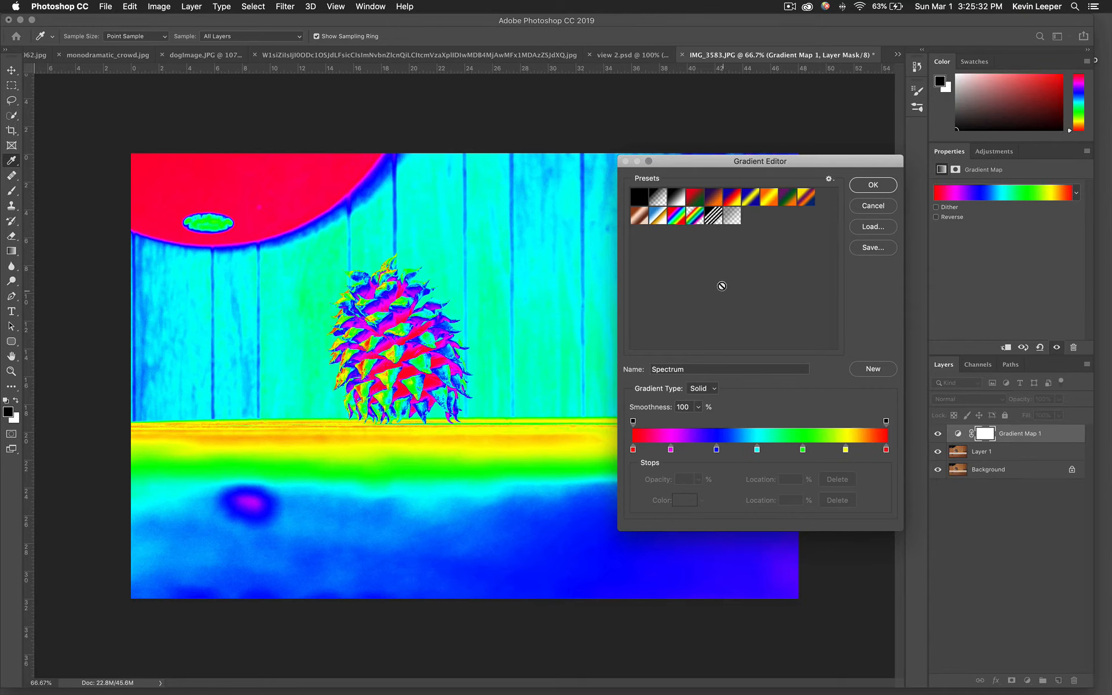
pyautogui.click(716, 201)
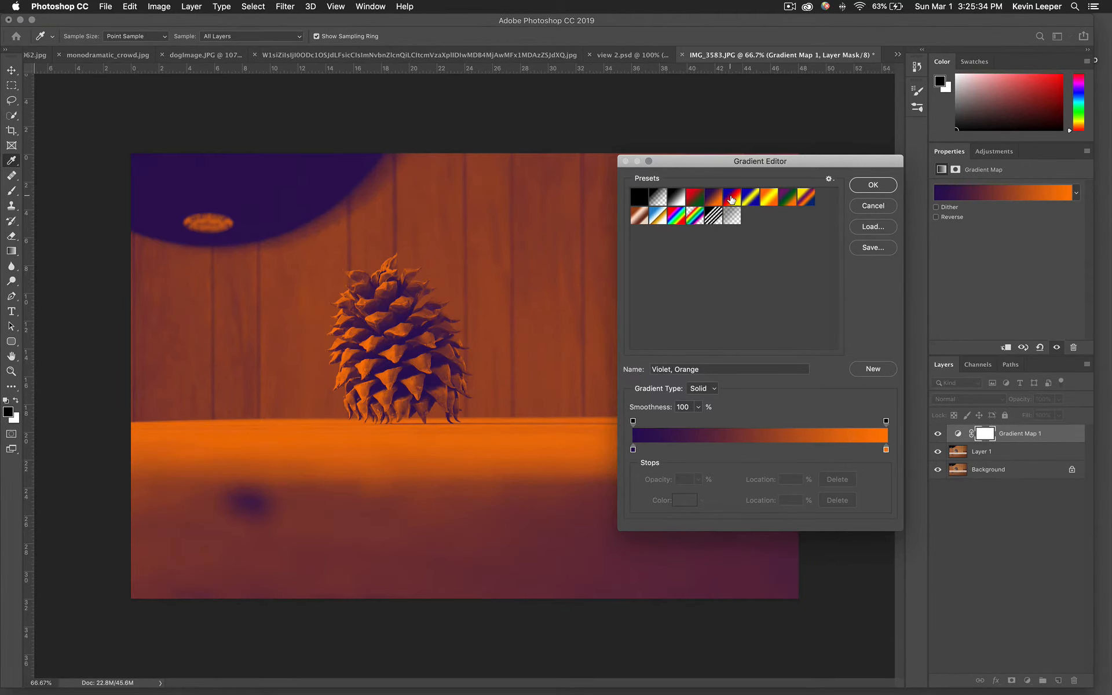
pyautogui.click(732, 204)
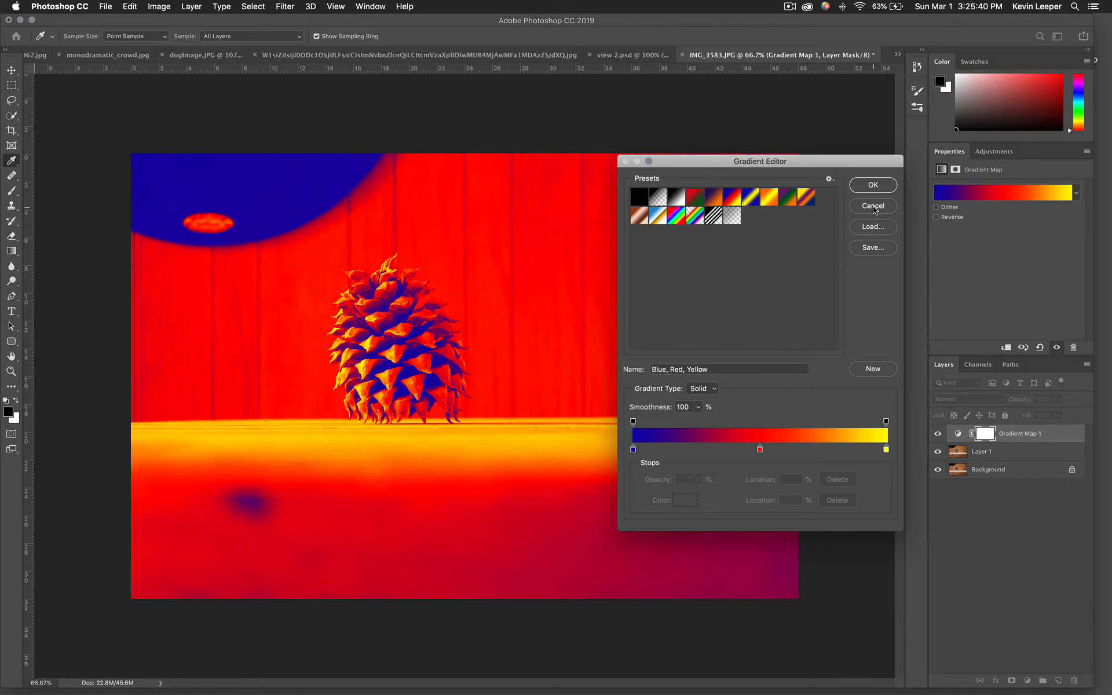
pyautogui.click(873, 185)
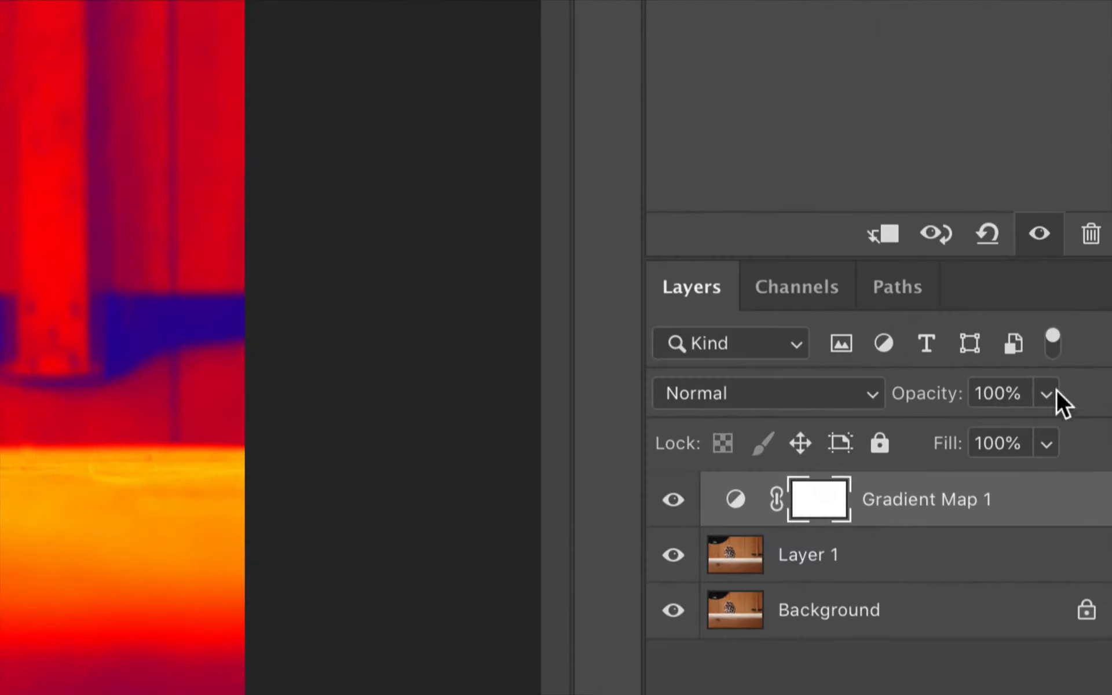
# Try lowering the Gradient Map layer's opacity, then return it to 100%.
pyautogui.click(1037, 394)
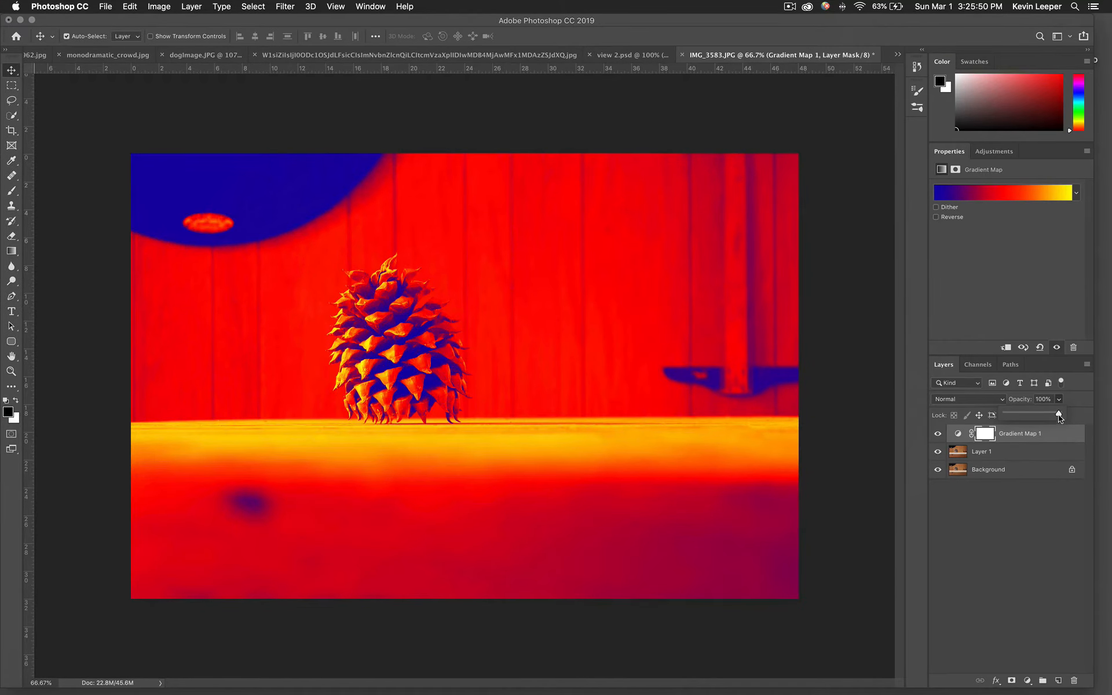
pyautogui.moveTo(1042, 425)
pyautogui.mouseDown()
pyautogui.moveTo(1019, 424)
pyautogui.moveTo(1048, 422)
pyautogui.moveTo(1031, 423)
pyautogui.mouseUp()
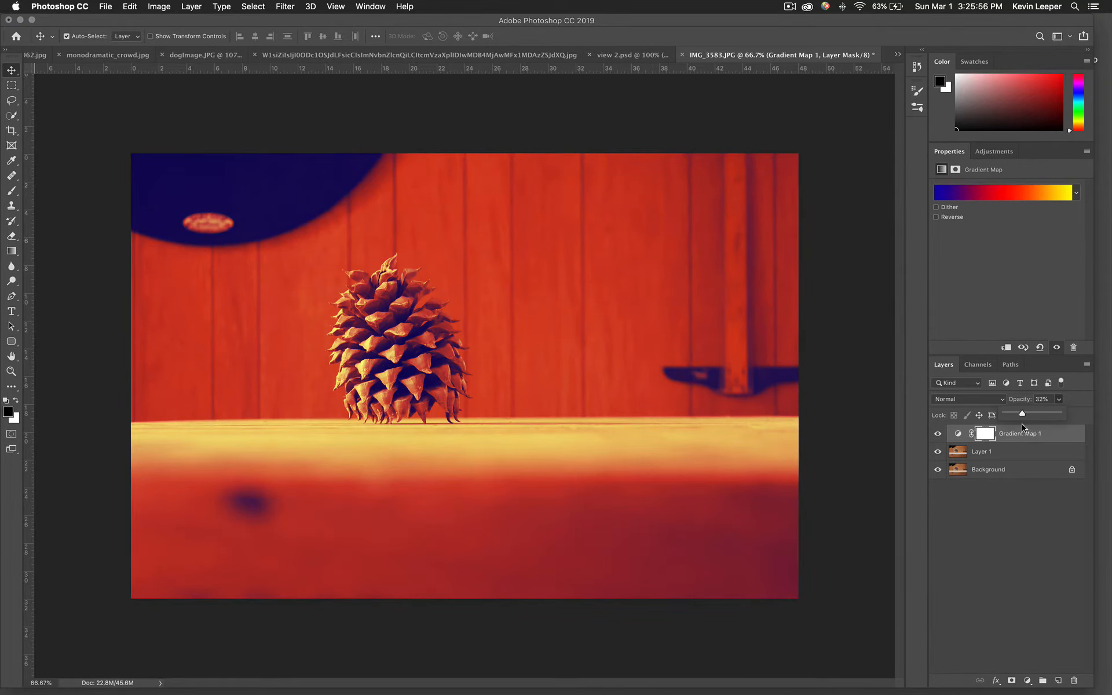
pyautogui.moveTo(1022, 426); pyautogui.dragTo(1025, 426)
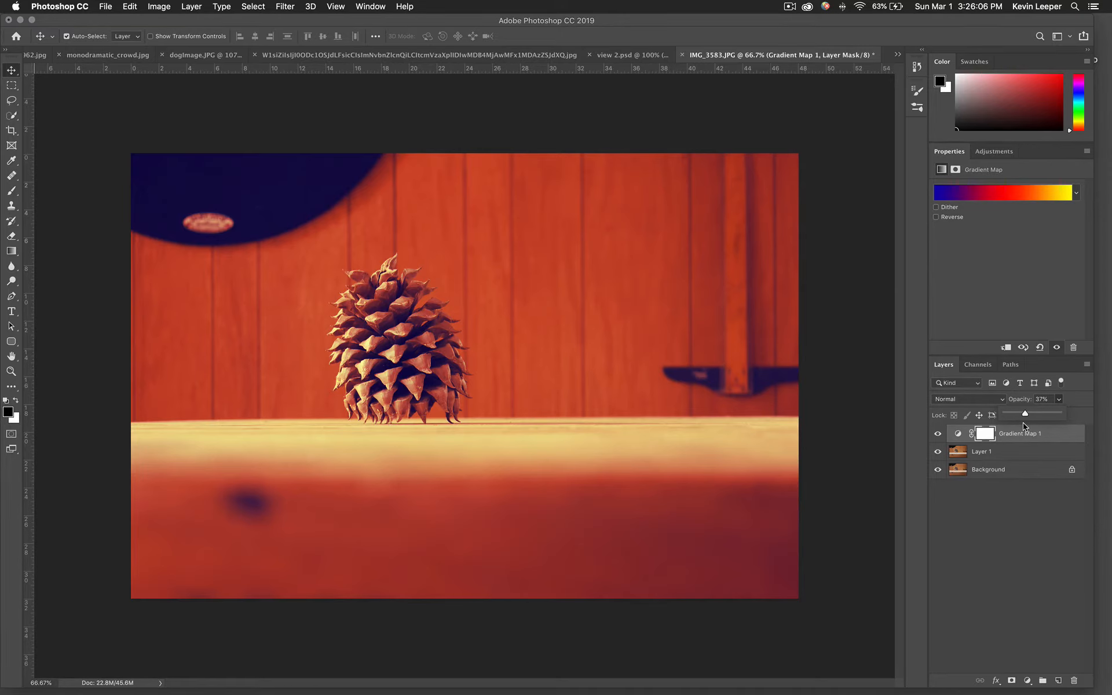
pyautogui.moveTo(1024, 427); pyautogui.dragTo(1111, 417)
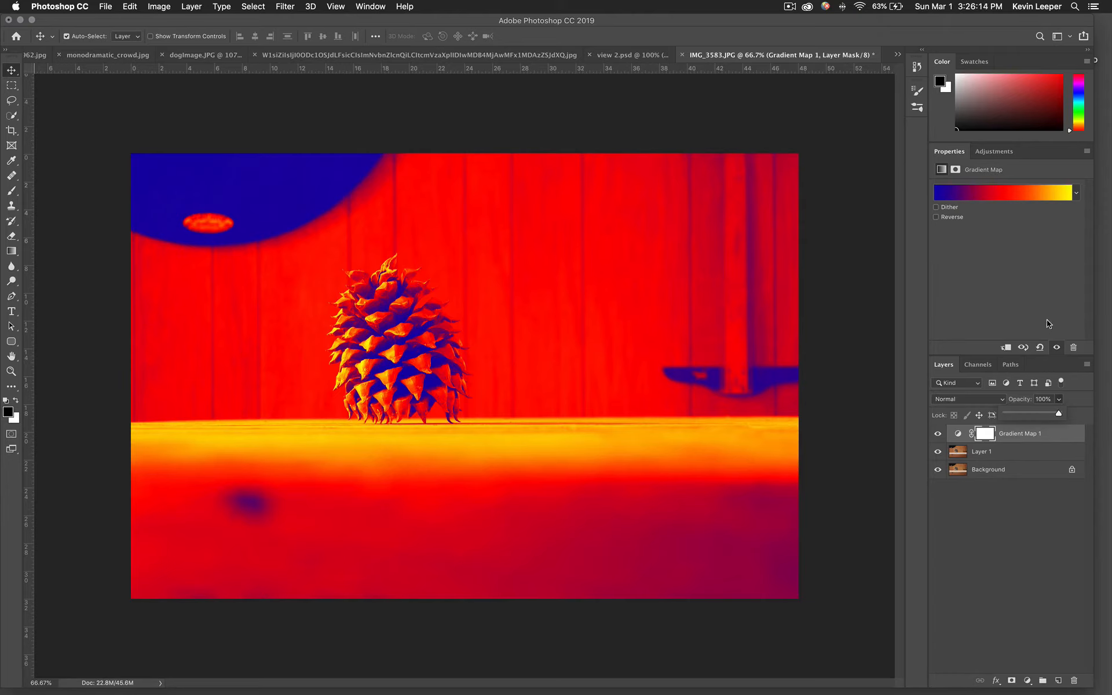
# Open studioGilbliCoroGrade.jpg from Finder and drag it into the pine cone document as a reference layer.
pyautogui.click(21, 20)
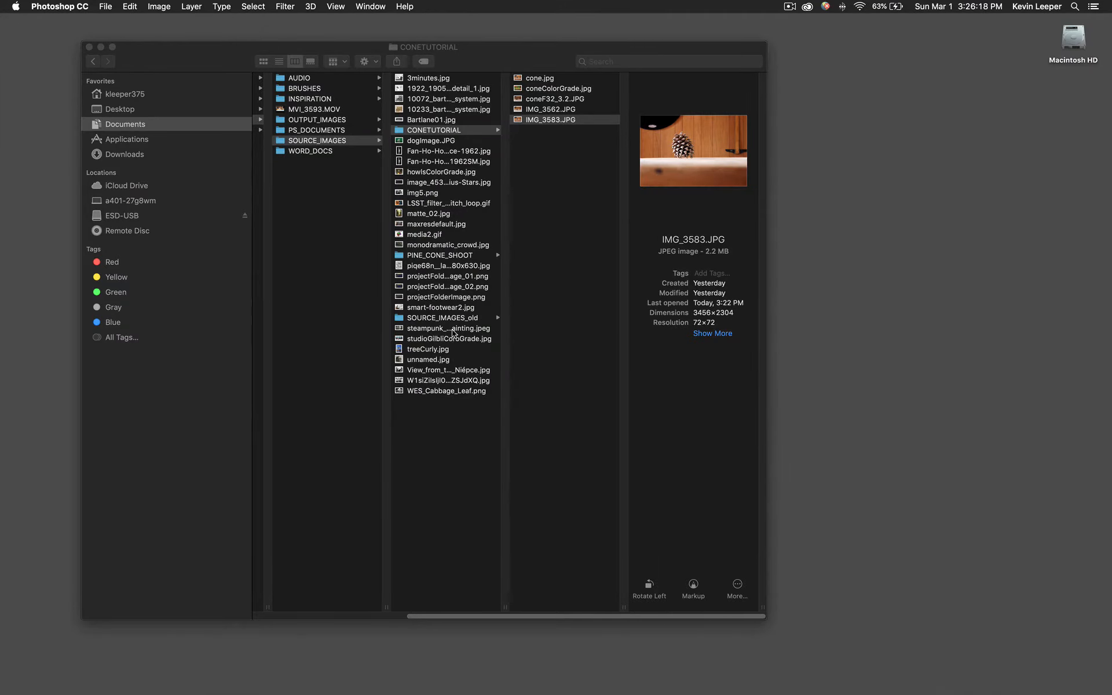
pyautogui.click(454, 332)
pyautogui.click(457, 340)
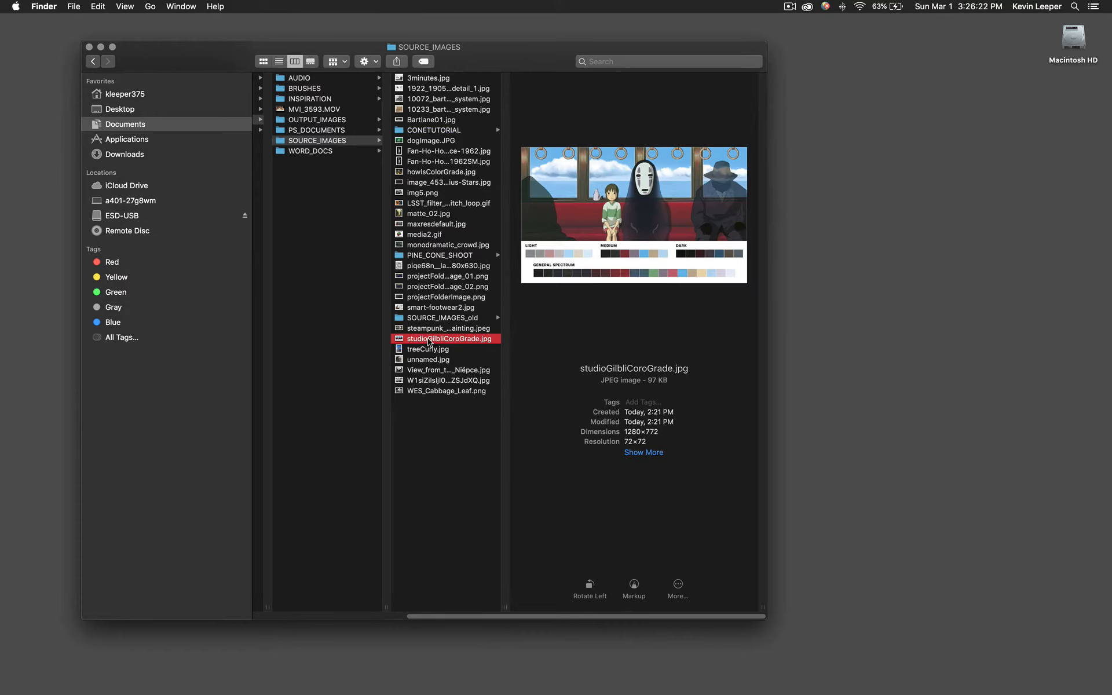
pyautogui.moveTo(430, 342); pyautogui.dragTo(430, 688)
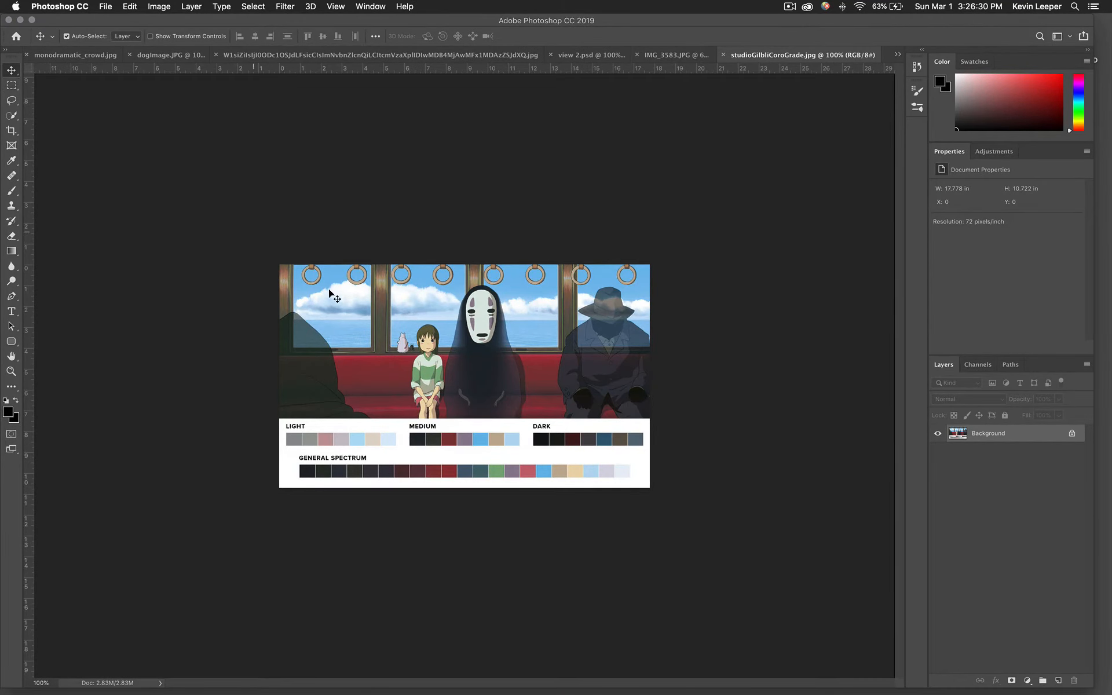
pyautogui.moveTo(380, 365); pyautogui.dragTo(680, 259)
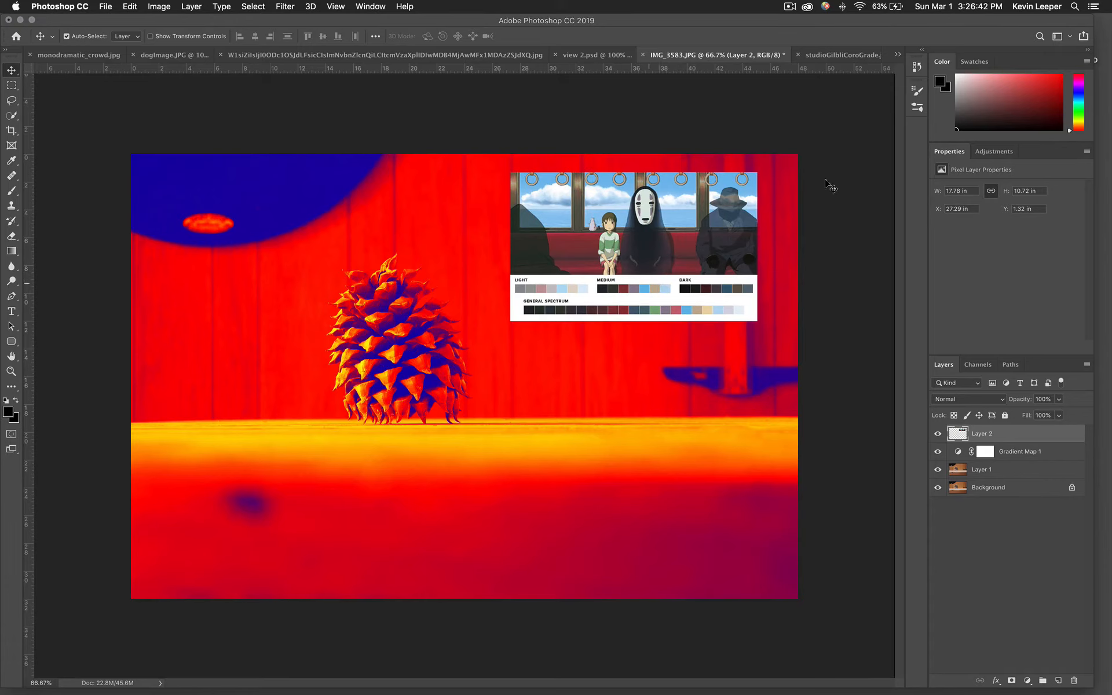
# Reopen the Gradient Map's Gradient Editor and move the dialog beside the reference image.
pyautogui.click(958, 457)
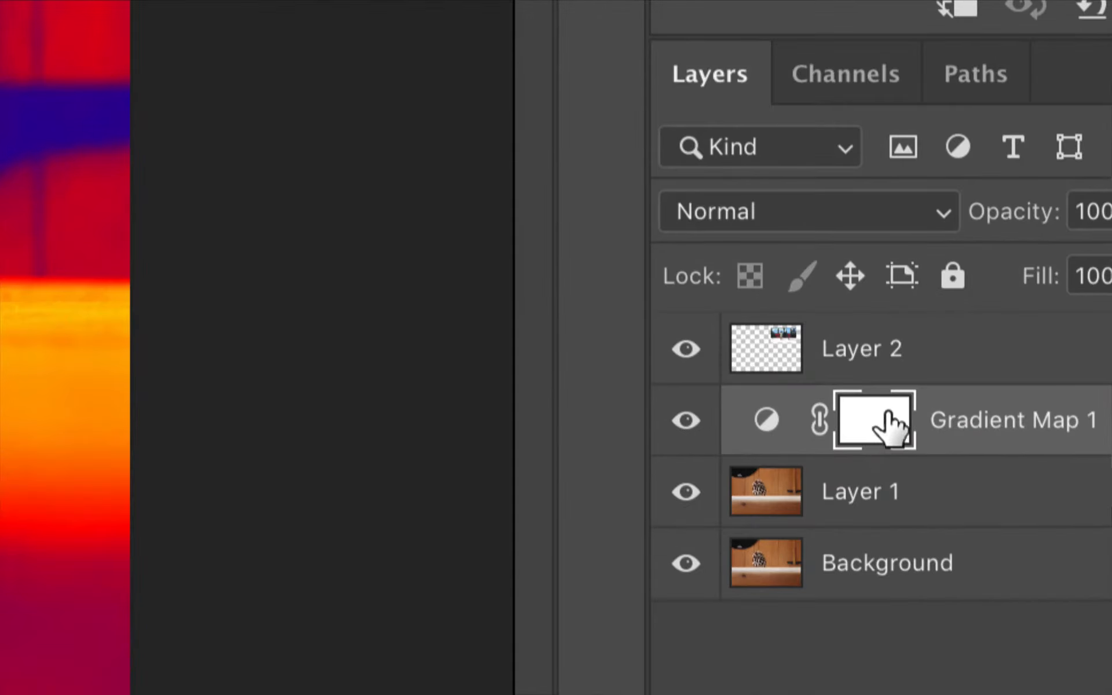
pyautogui.click(768, 432)
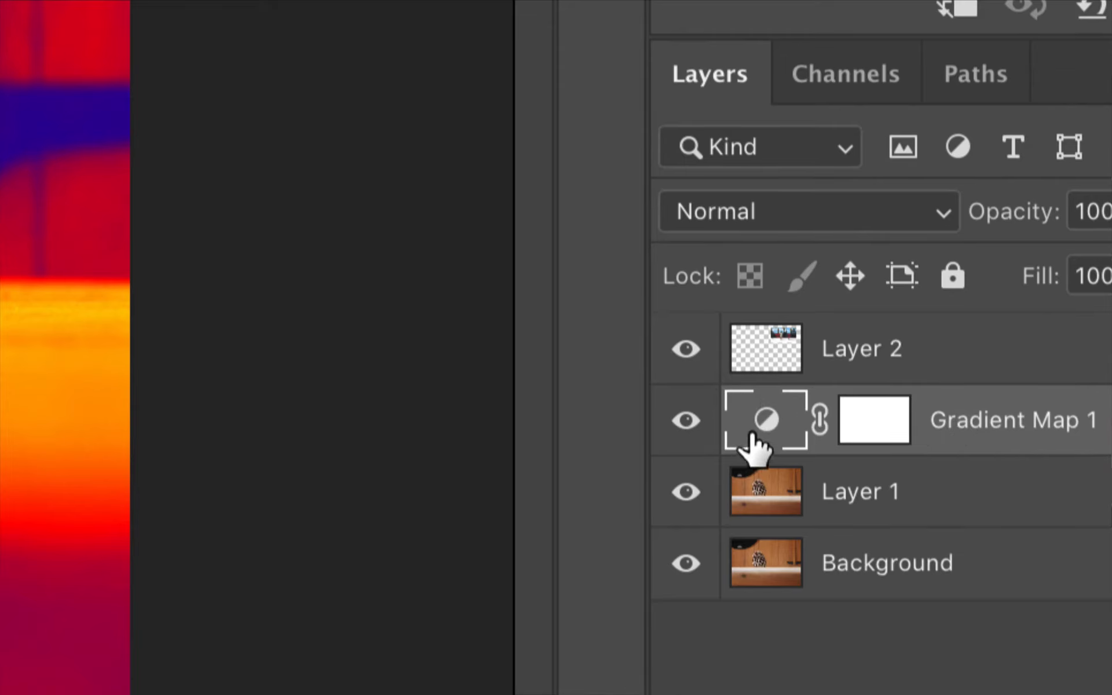
pyautogui.click(847, 413)
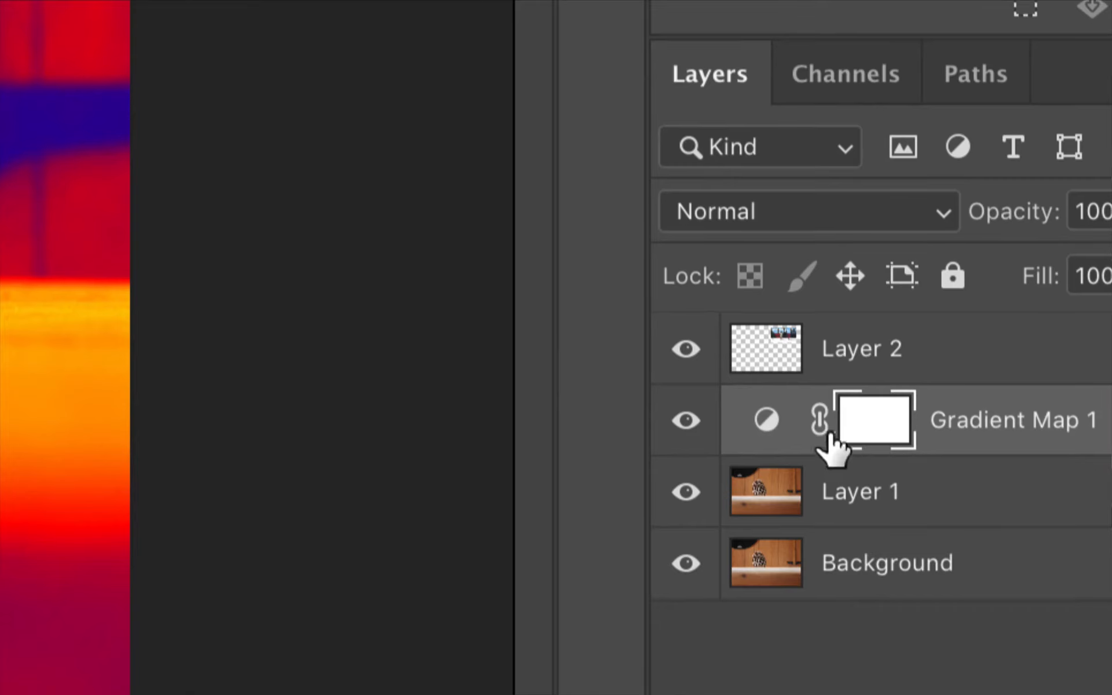
pyautogui.click(756, 428)
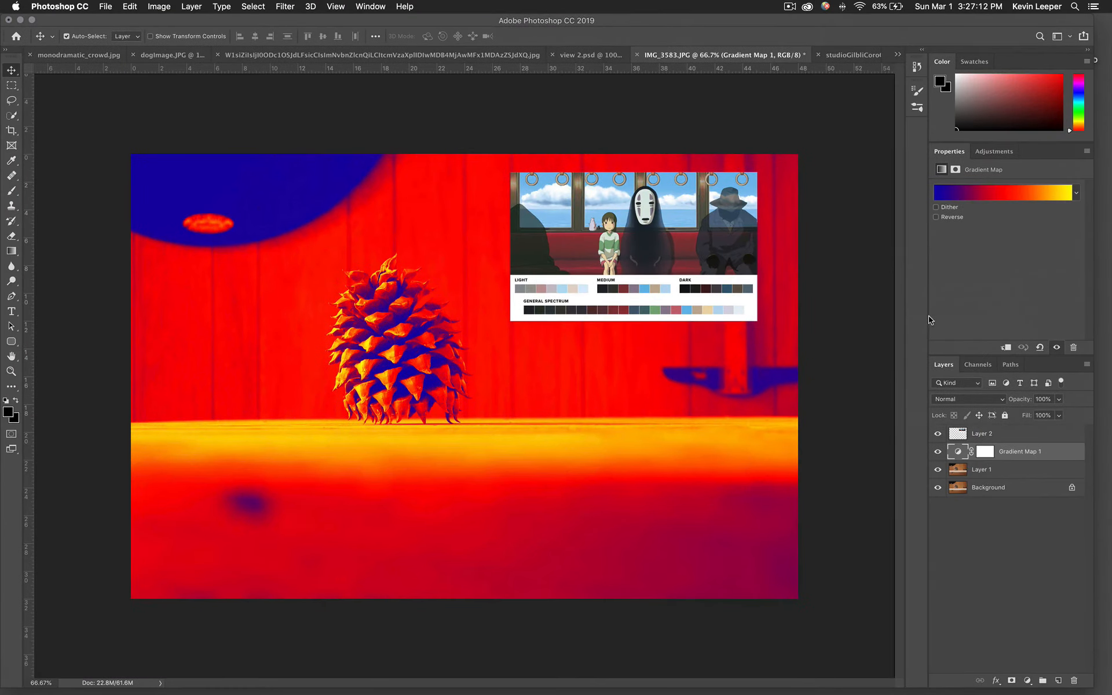
pyautogui.click(992, 196)
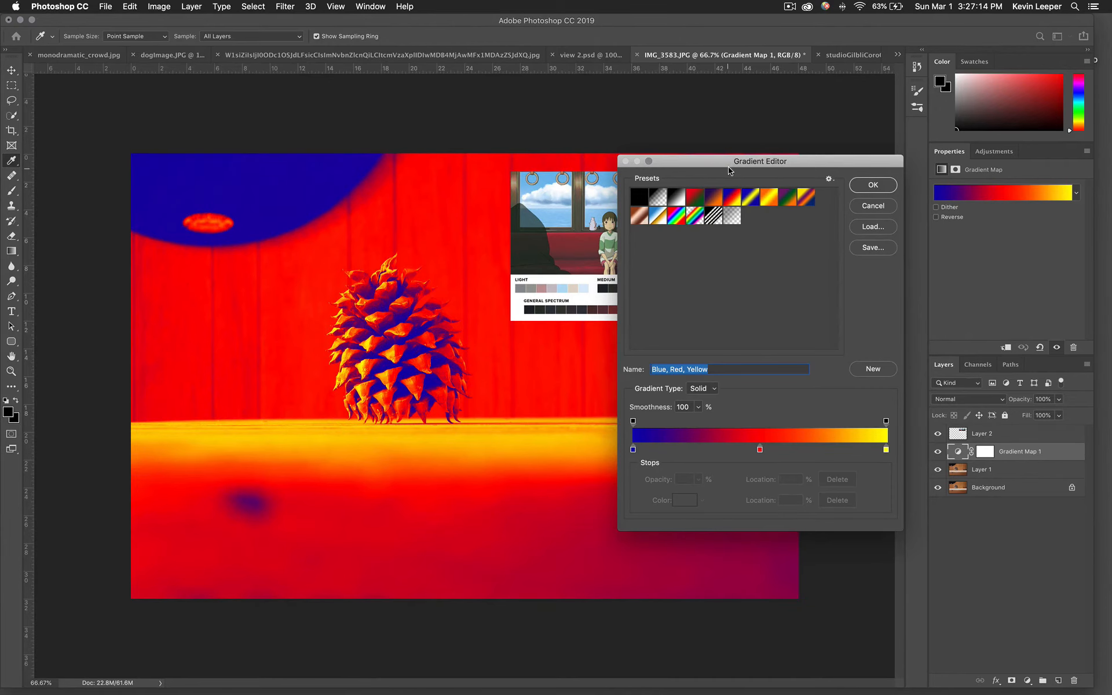
pyautogui.moveTo(731, 154); pyautogui.dragTo(271, 153)
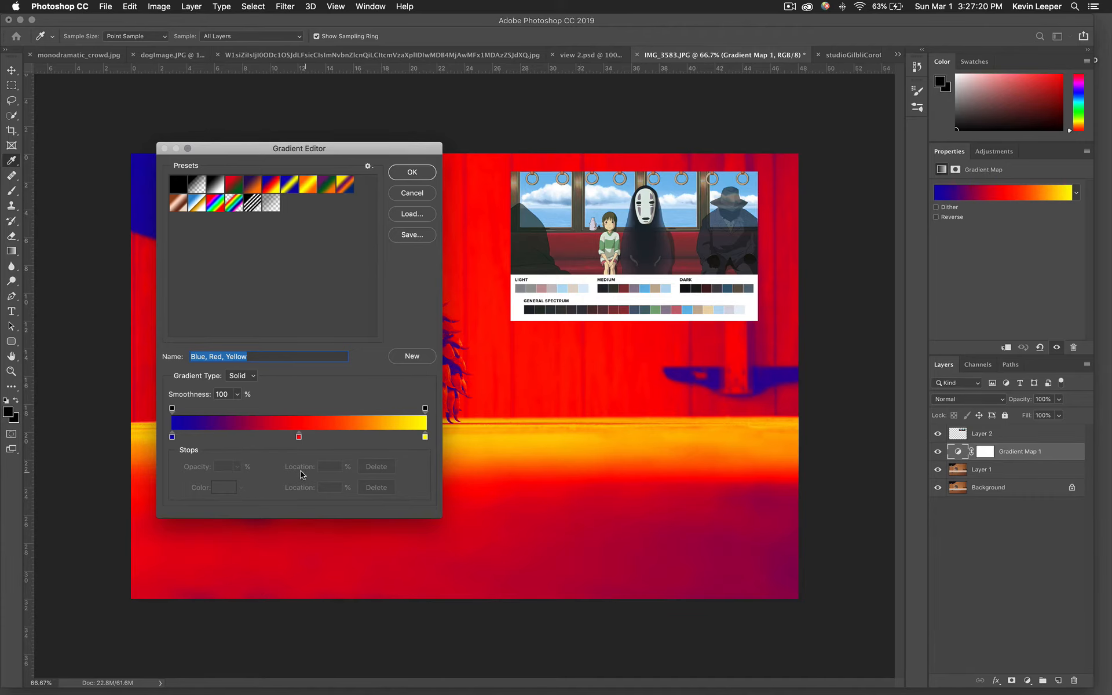
# Set the gradient's blue start stop to a dark blue sampled from the figure in the reference image.
pyautogui.click(172, 437)
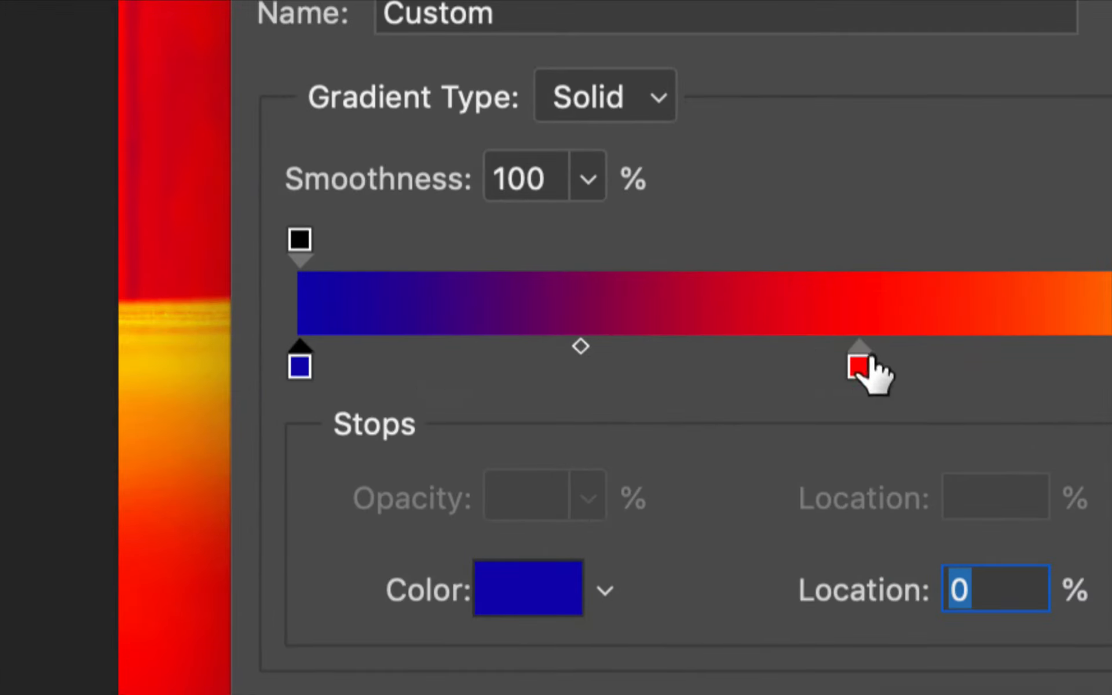
pyautogui.click(866, 368)
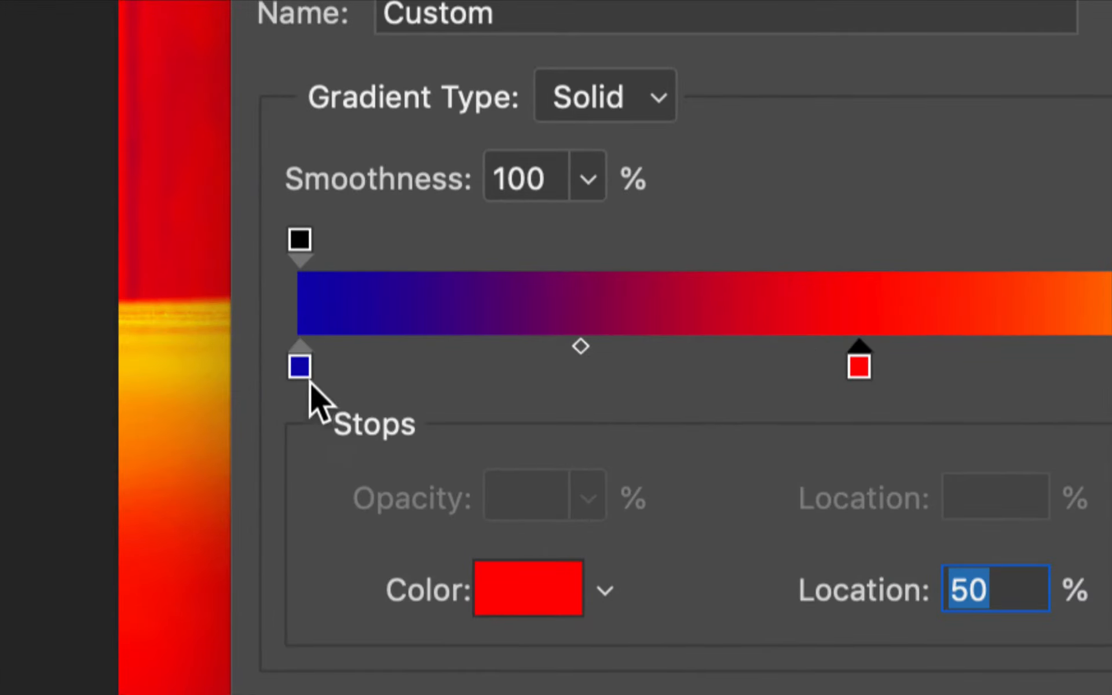
pyautogui.click(304, 370)
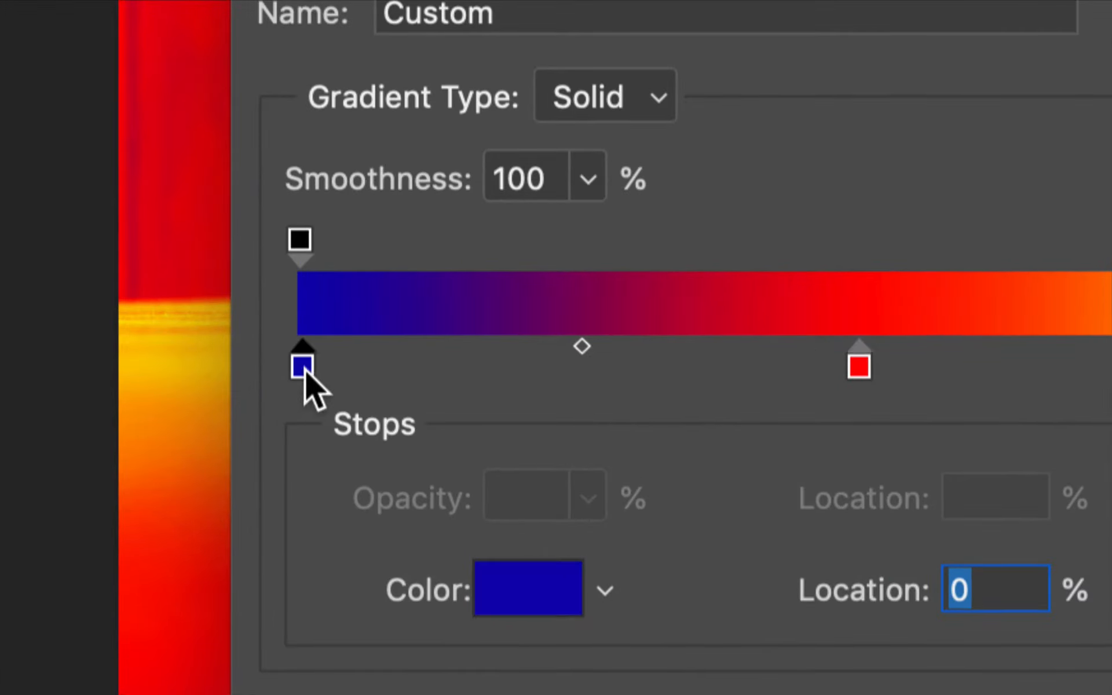
pyautogui.click(300, 239)
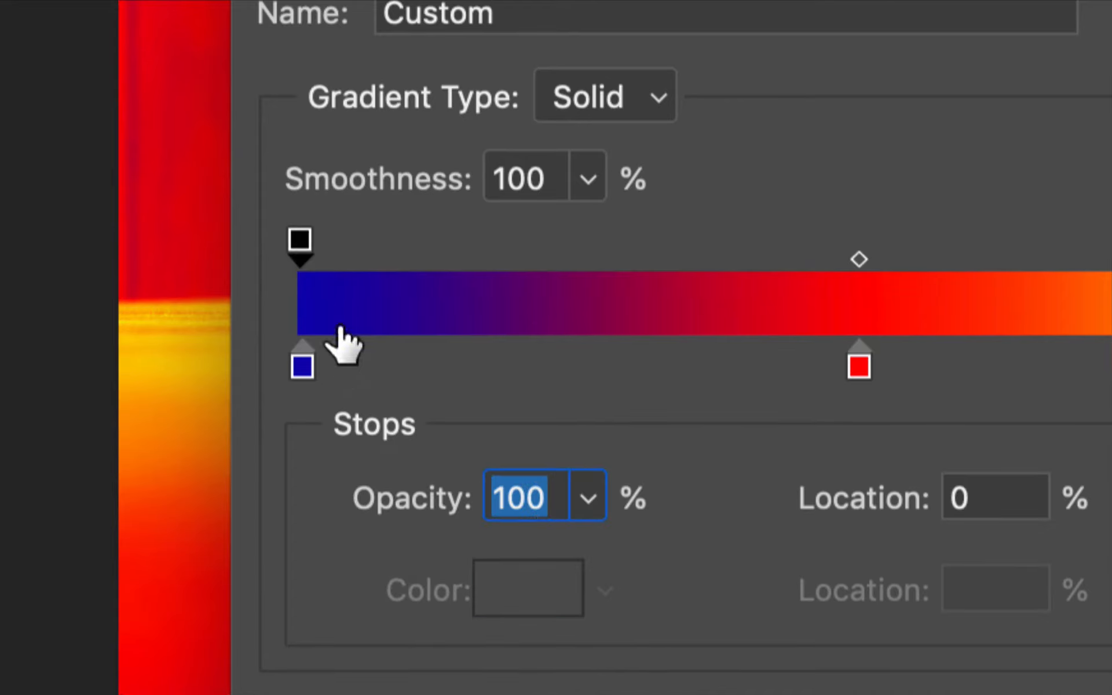
pyautogui.click(307, 371)
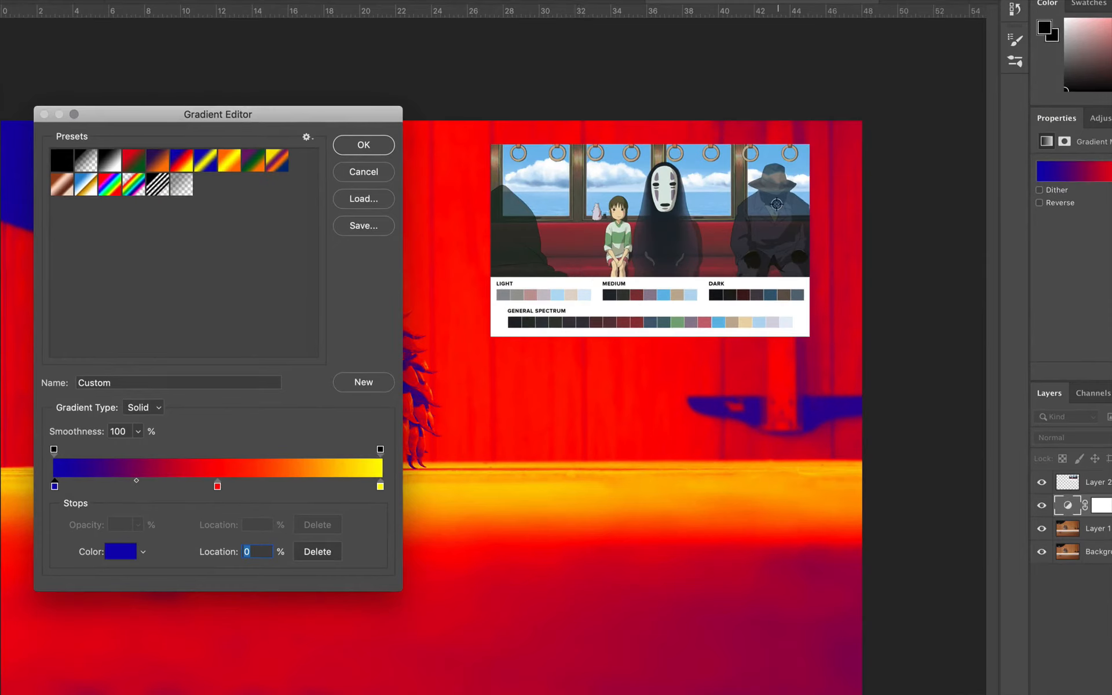
pyautogui.click(776, 204)
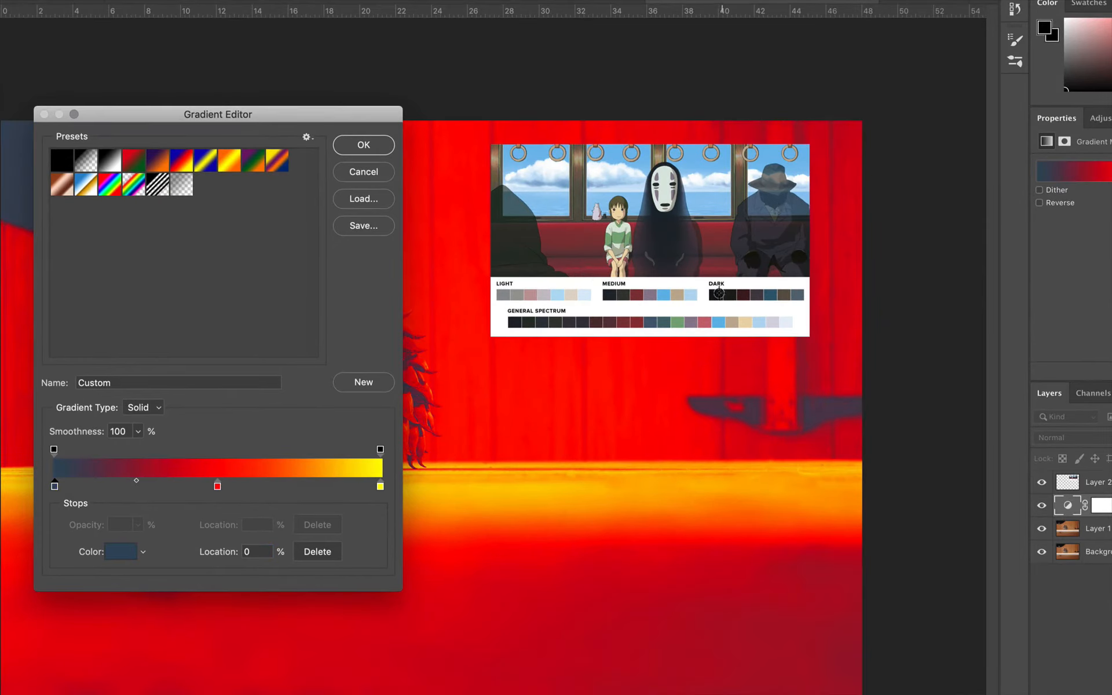
# Set the gradient's middle stop to the red sampled from the train seat in the reference image.
pyautogui.click(217, 487)
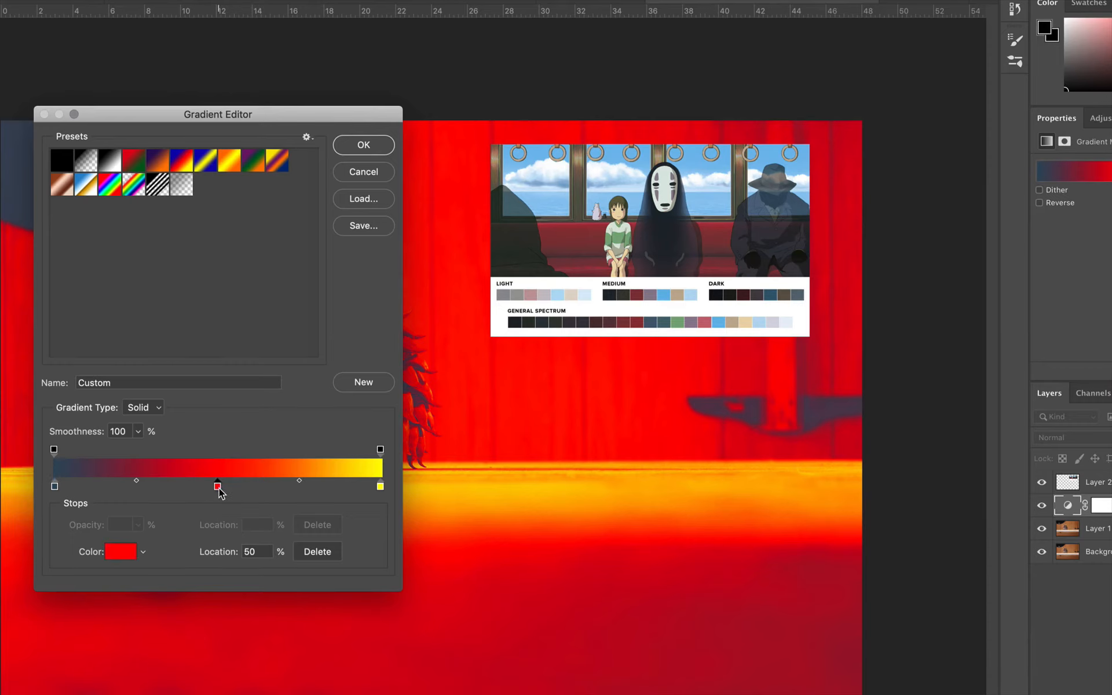
pyautogui.click(583, 252)
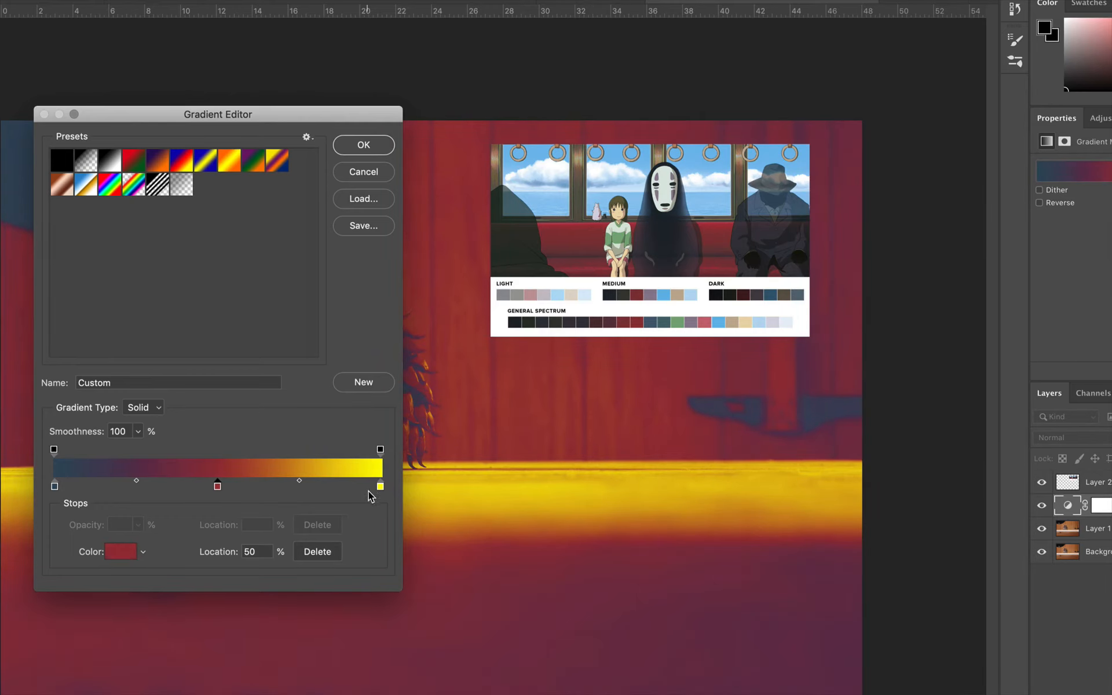
# Set the gradient's end stop to the green sampled from the girl's shirt in the reference image.
pyautogui.moveTo(380, 486); pyautogui.dragTo(378, 487)
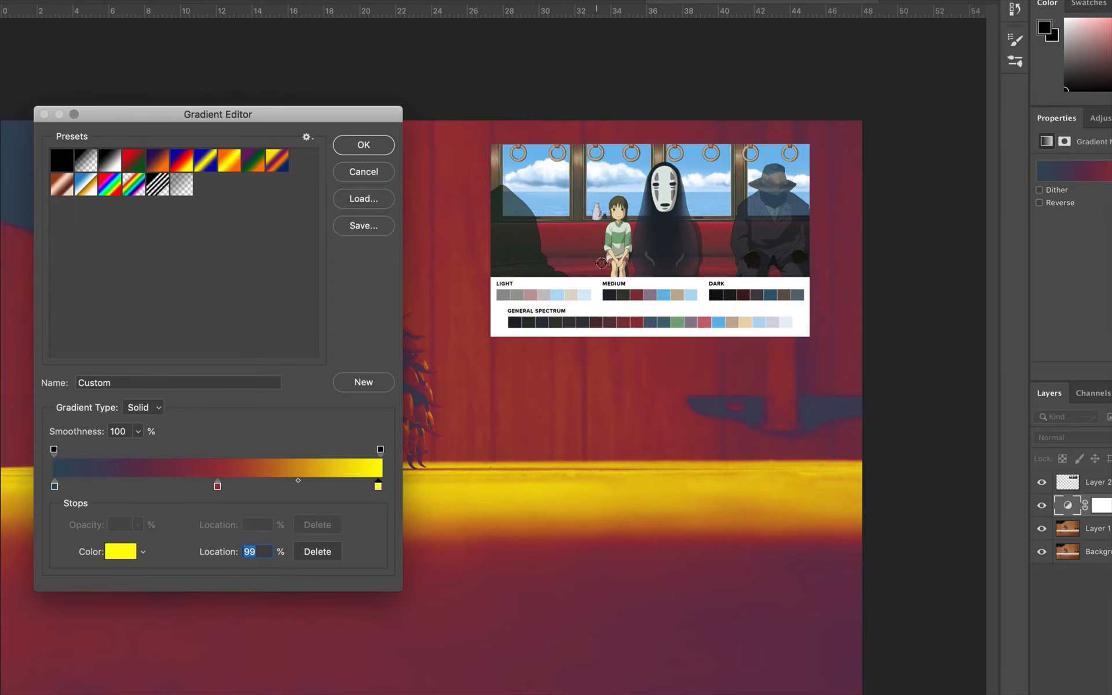
pyautogui.click(618, 242)
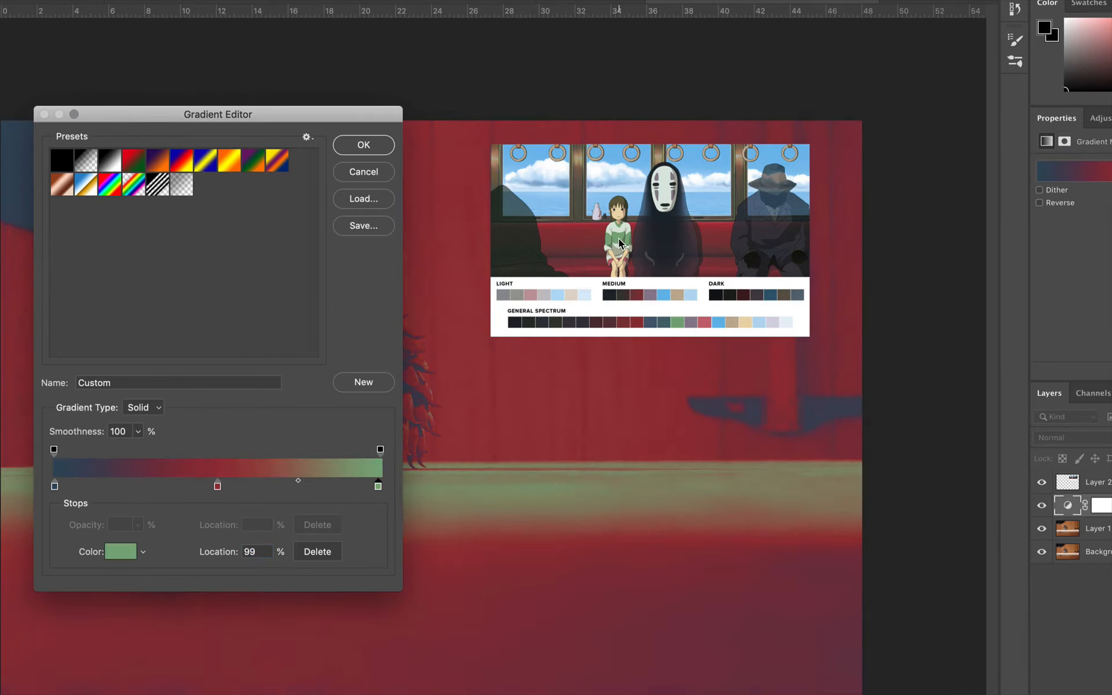
# Add a gradient stop at about 74% and set it to the cream sampled from the reference's general spectrum palette.
pyautogui.moveTo(297, 112); pyautogui.dragTo(659, 492)
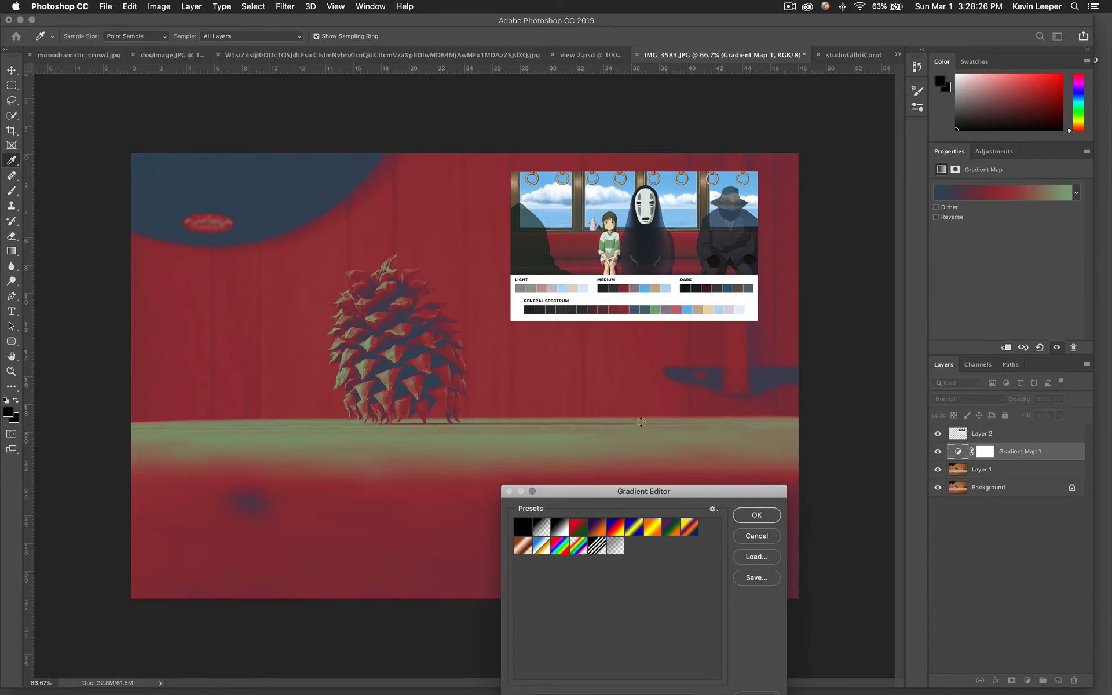
pyautogui.moveTo(682, 500); pyautogui.dragTo(871, 256)
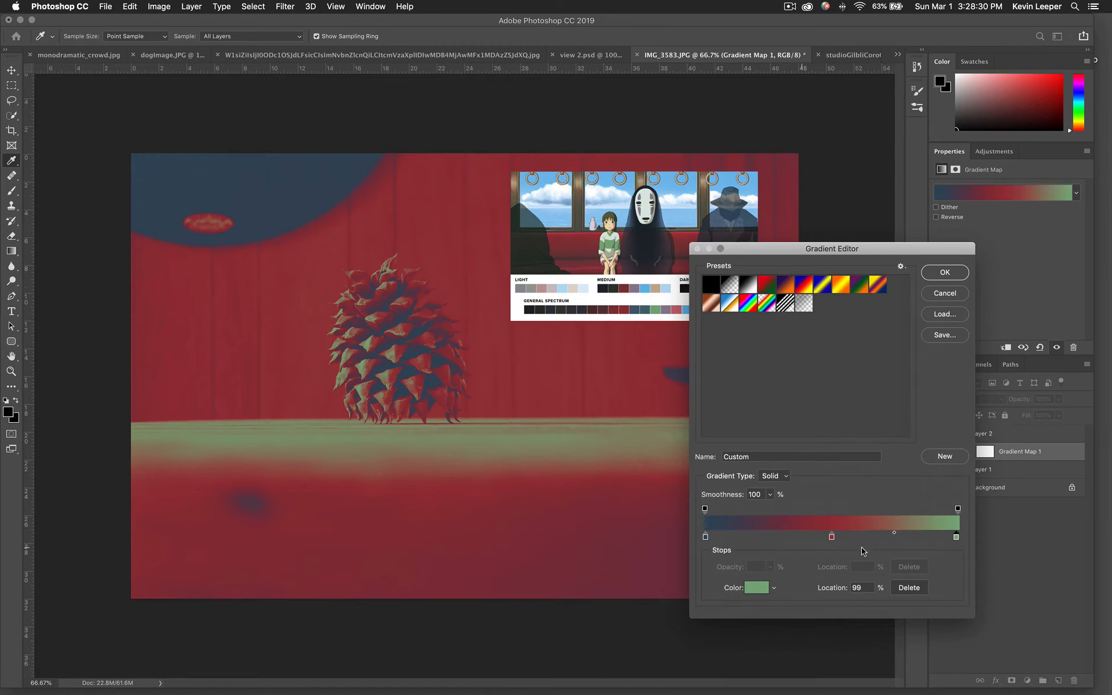
pyautogui.moveTo(768, 260); pyautogui.dragTo(826, 242)
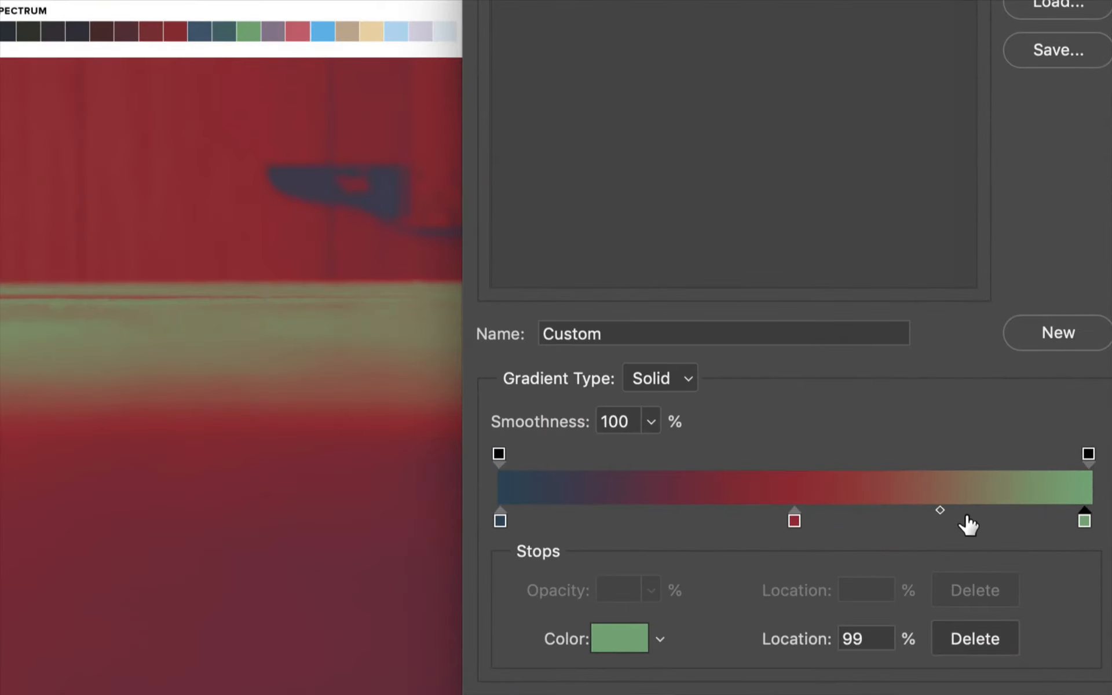
pyautogui.click(962, 521)
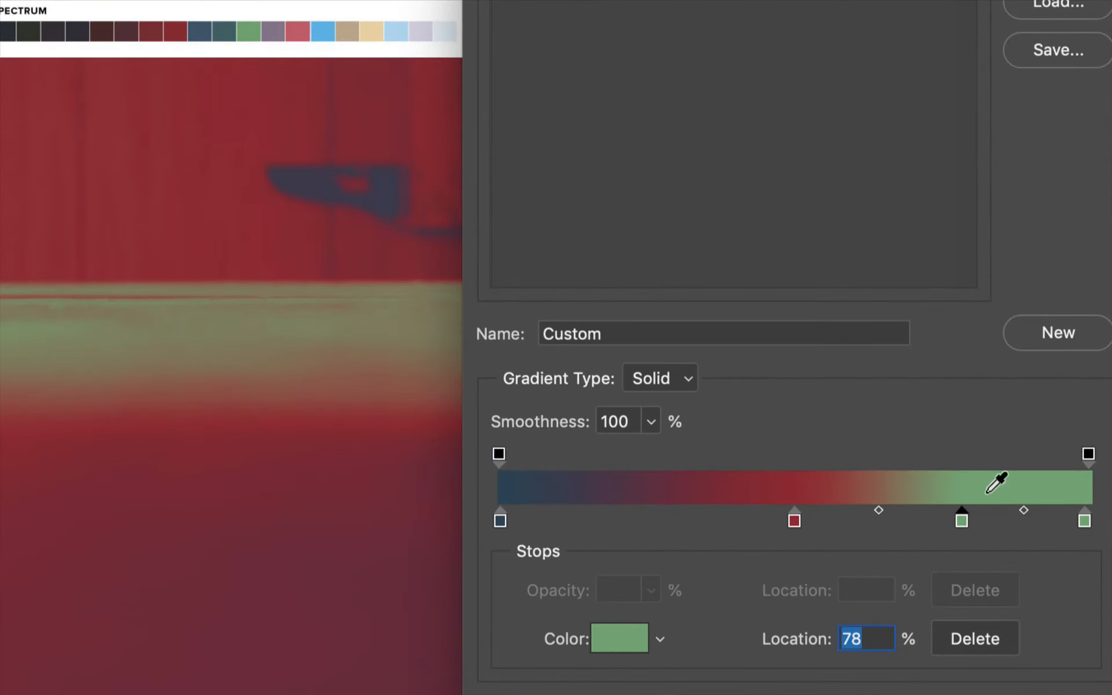
pyautogui.moveTo(964, 520); pyautogui.dragTo(936, 527)
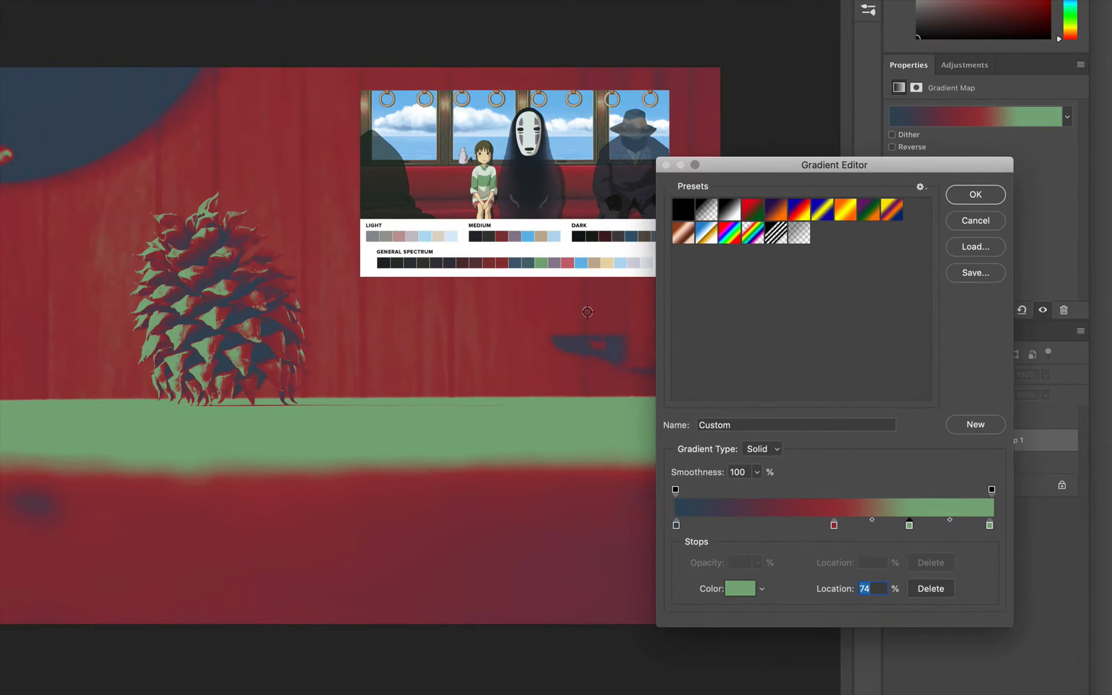
pyautogui.click(607, 262)
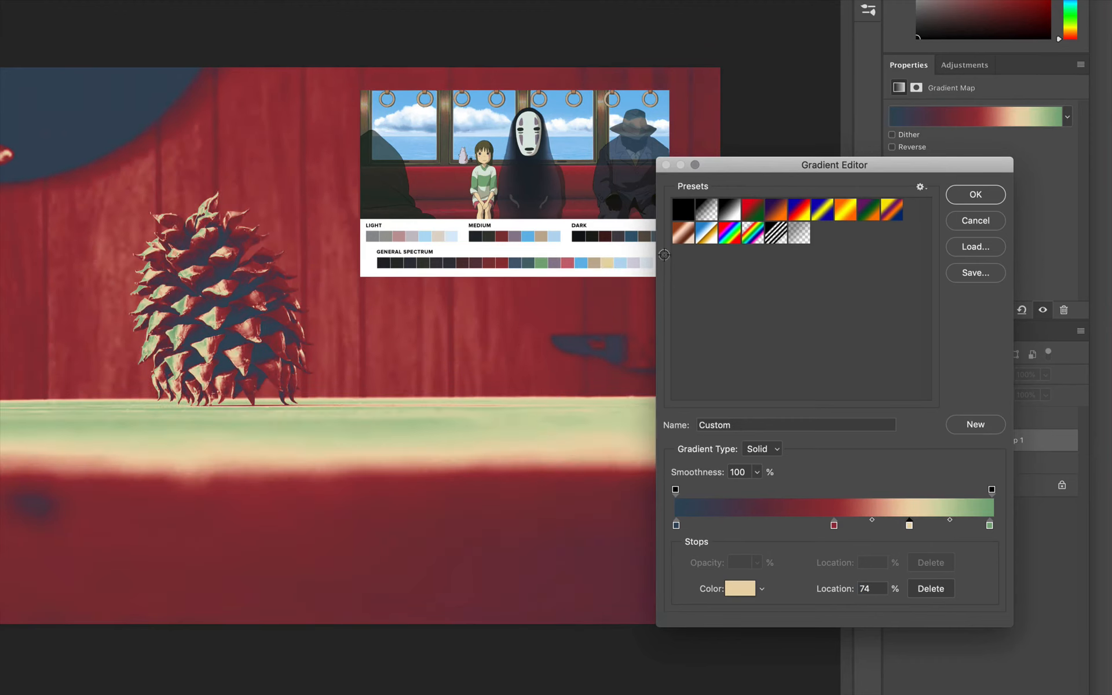
# Reposition the stops to place blue at 34%, red at 58% and cream at 86%, then apply the gradient.
pyautogui.moveTo(833, 528); pyautogui.dragTo(758, 525)
pyautogui.moveTo(909, 525); pyautogui.dragTo(948, 526)
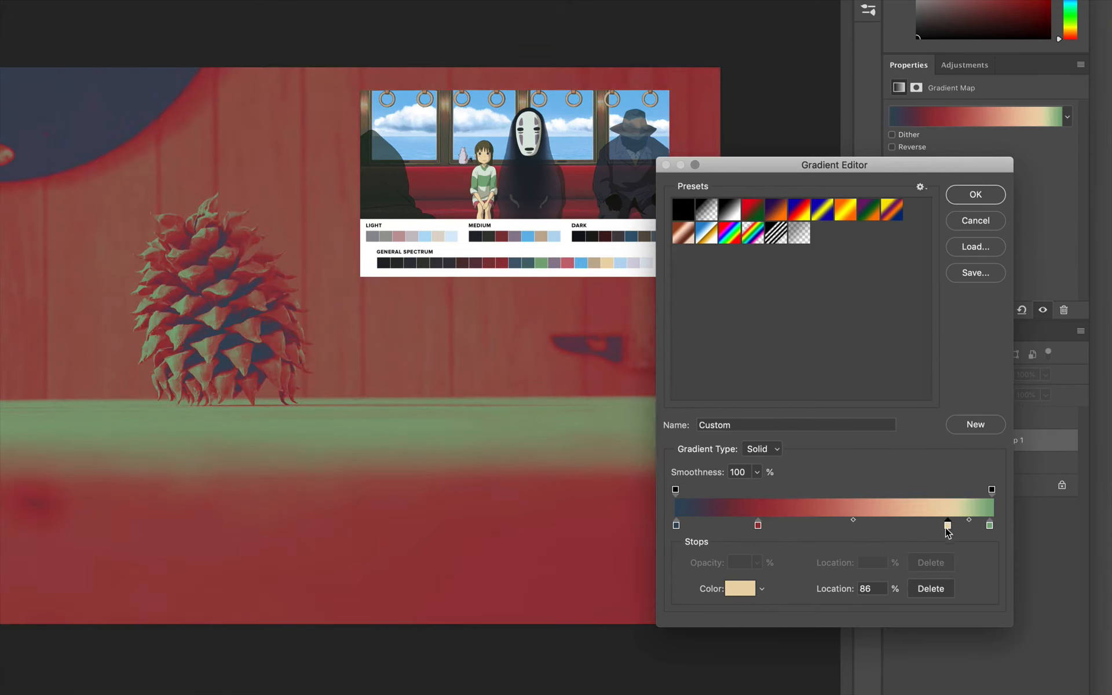
pyautogui.moveTo(762, 526); pyautogui.dragTo(860, 531)
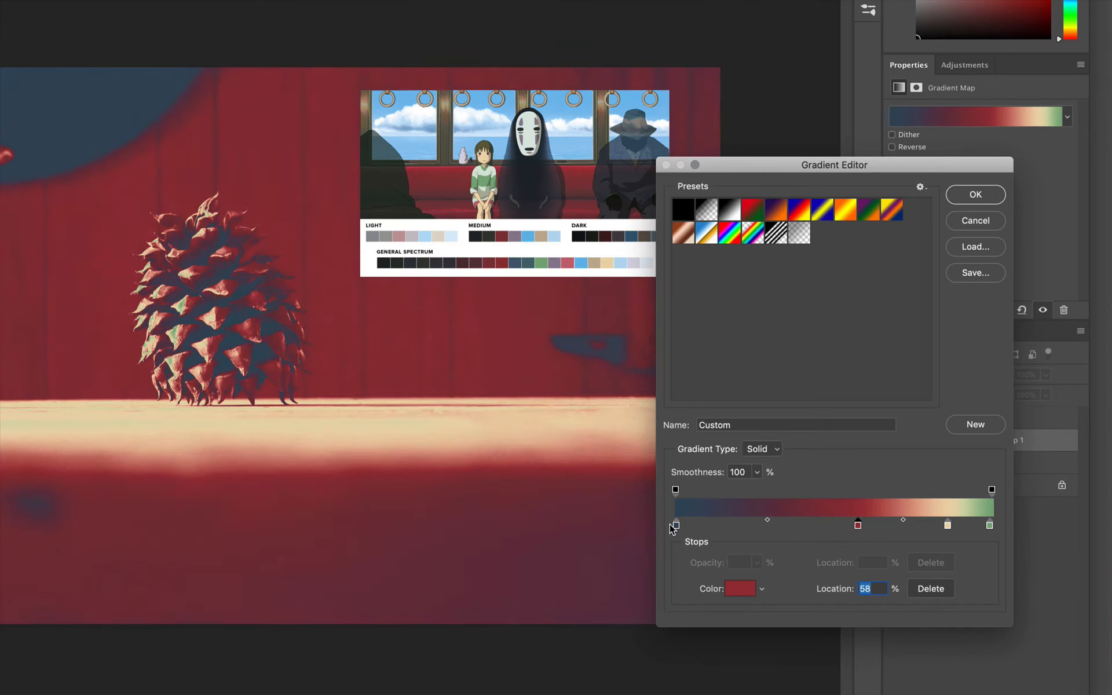
pyautogui.moveTo(676, 527); pyautogui.dragTo(784, 529)
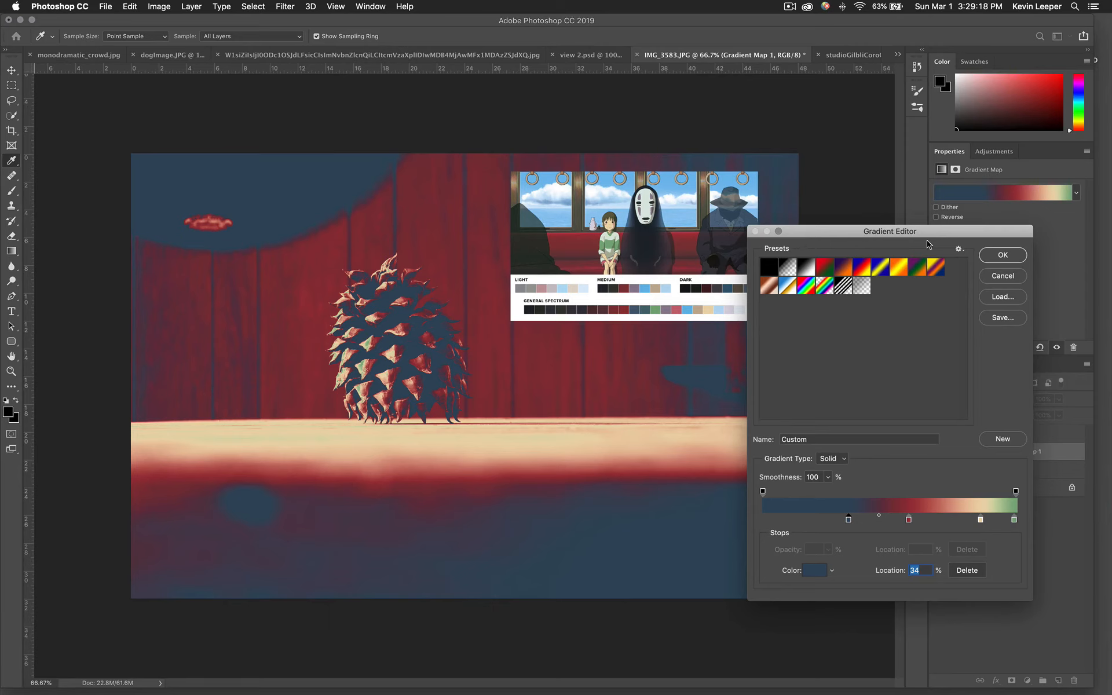
pyautogui.click(1001, 258)
# Hide the reference image layer and lower the Gradient Map layer's opacity to 64%.
pyautogui.press('v')
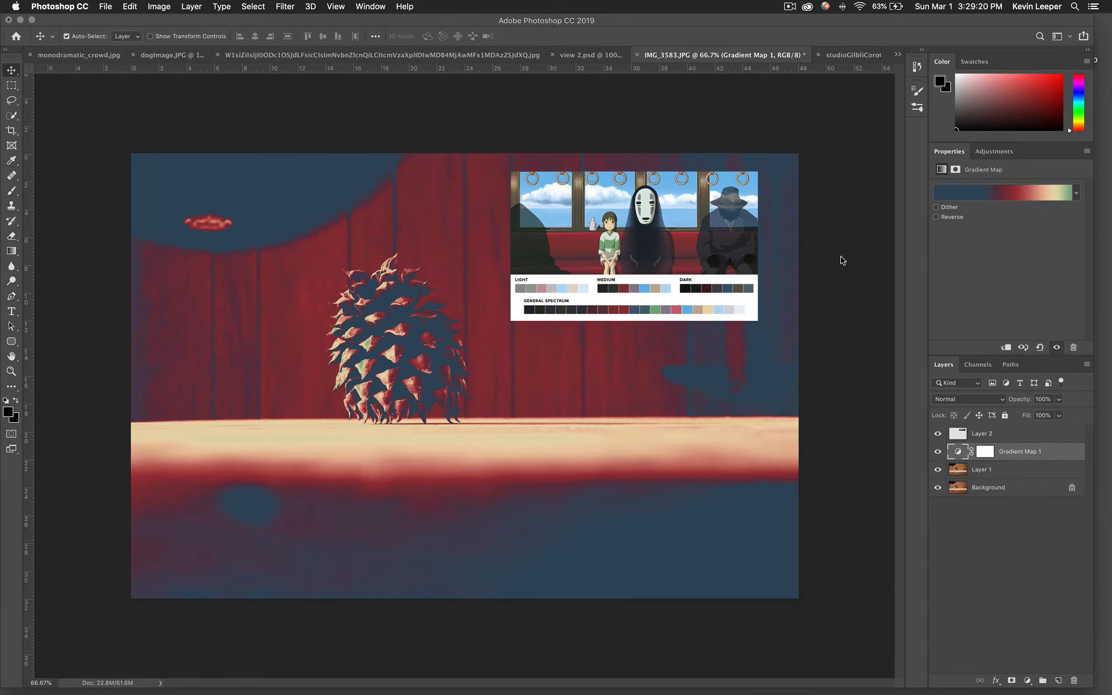
pyautogui.click(939, 436)
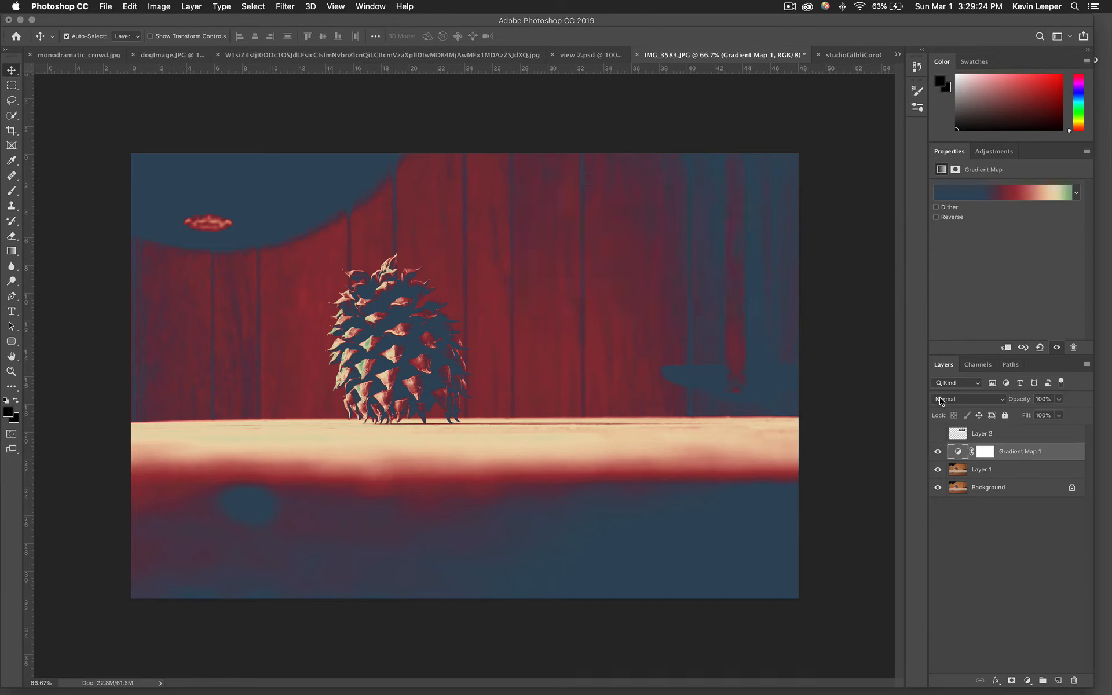
pyautogui.click(1059, 413)
pyautogui.moveTo(1059, 415); pyautogui.dragTo(1042, 424)
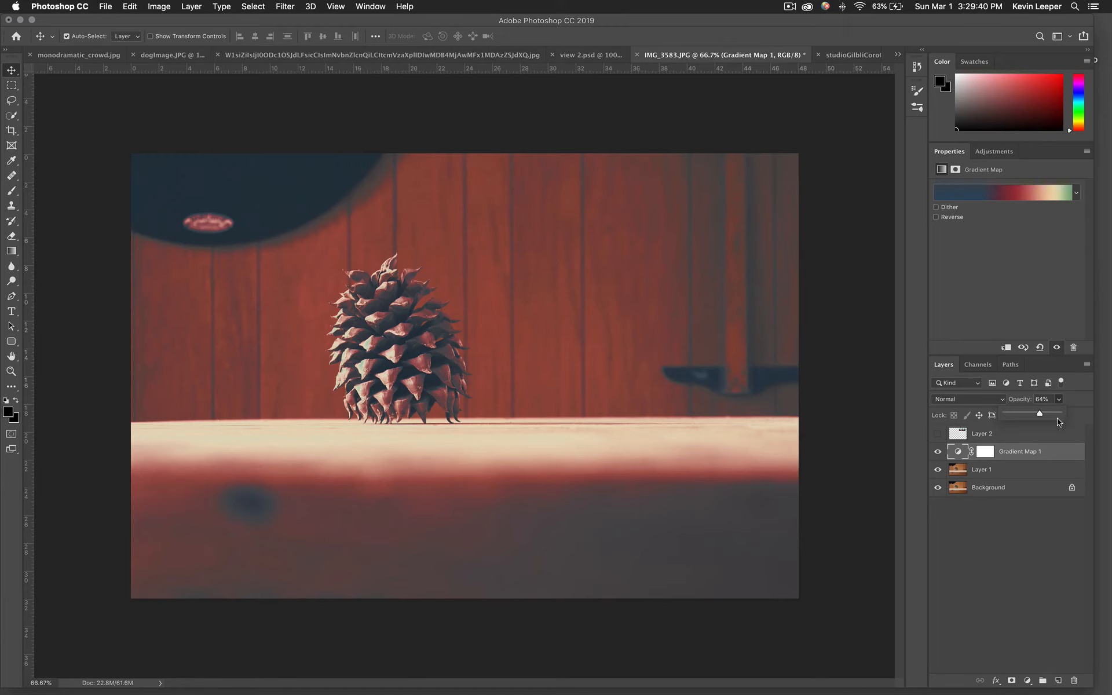
# Save the graded image as a JPEG copy named coneColorGrade.jpg in the KL_DIGITAL_IMAGING OUTPUT_IMAGES folder.
pyautogui.click(105, 6)
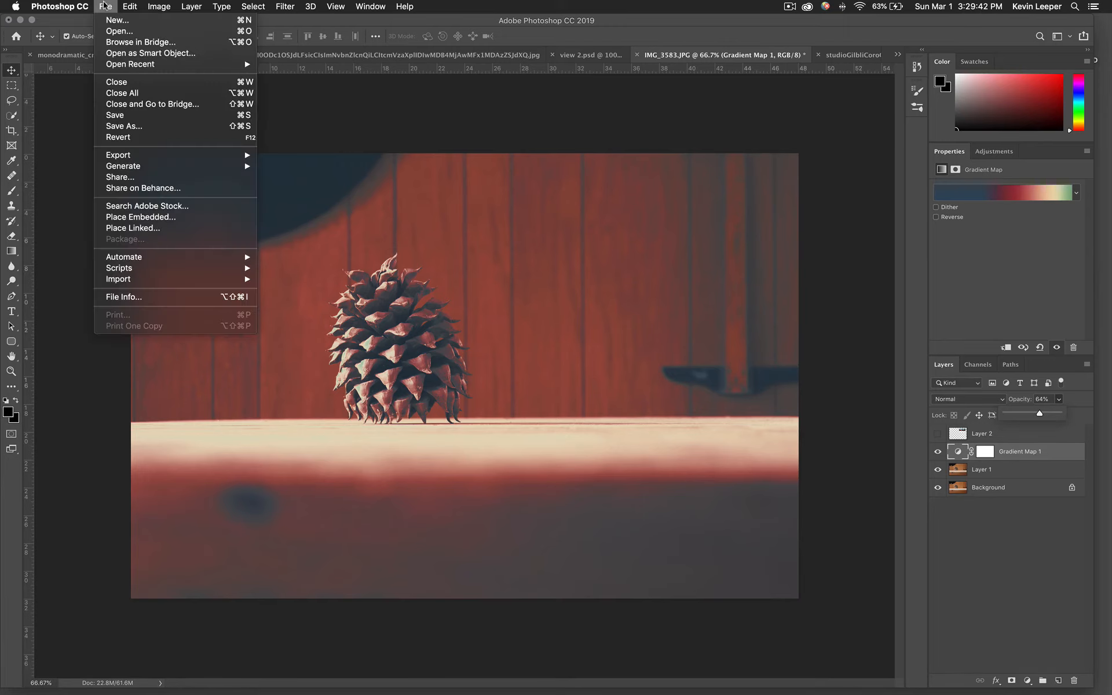
pyautogui.click(182, 124)
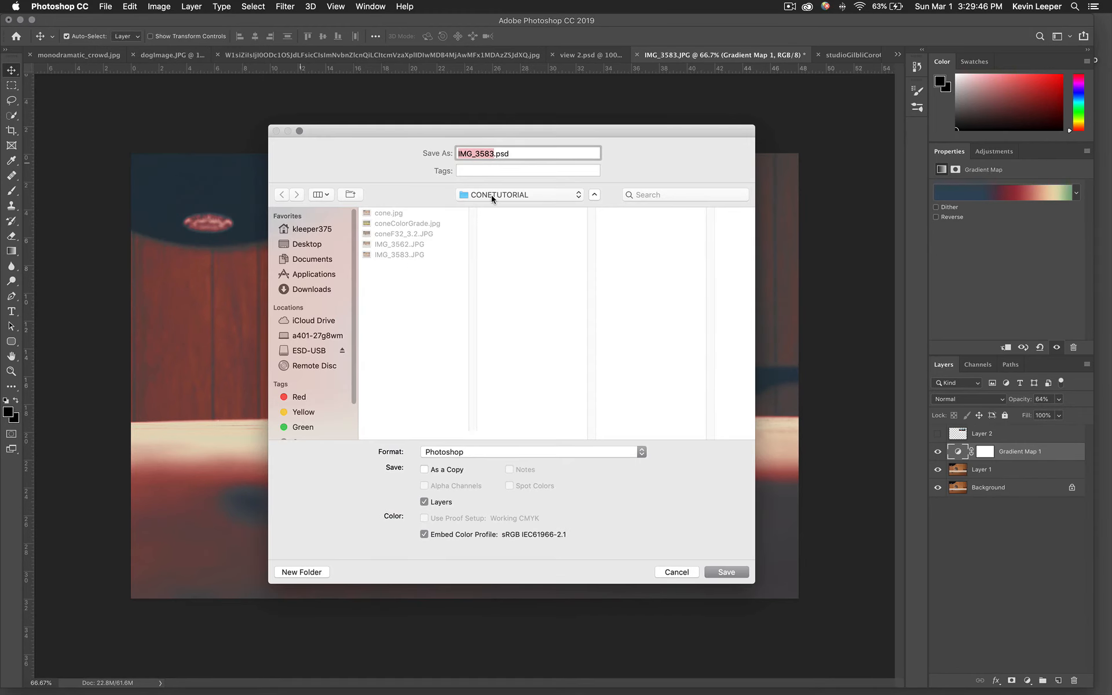
pyautogui.click(493, 196)
pyautogui.click(498, 218)
pyautogui.click(505, 194)
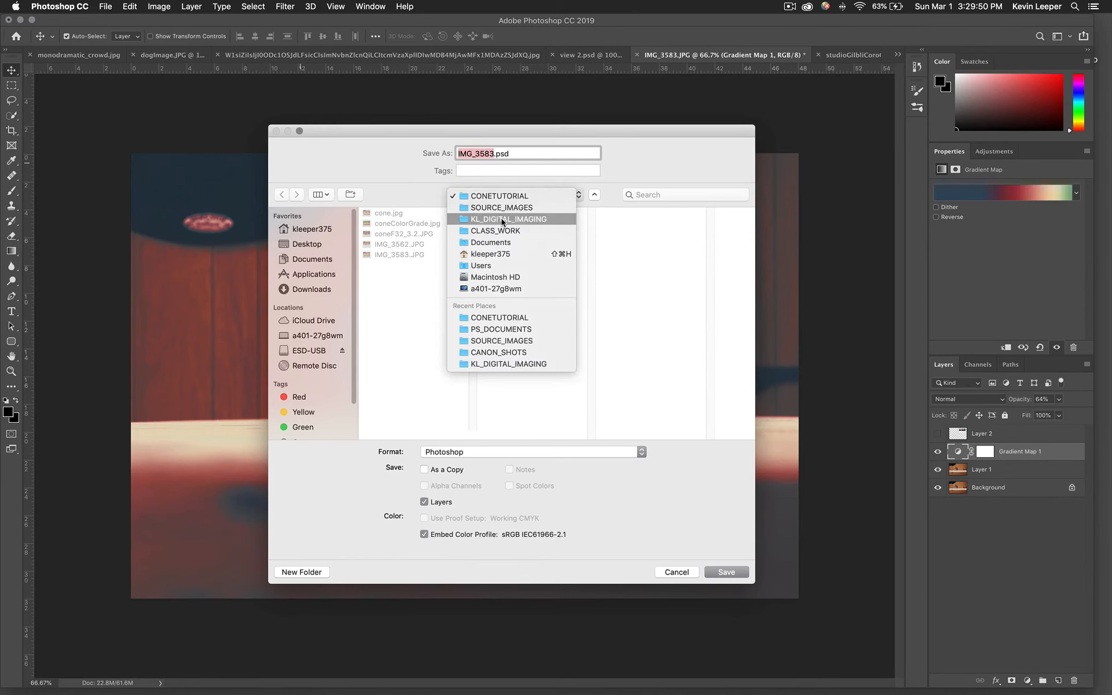
pyautogui.click(502, 219)
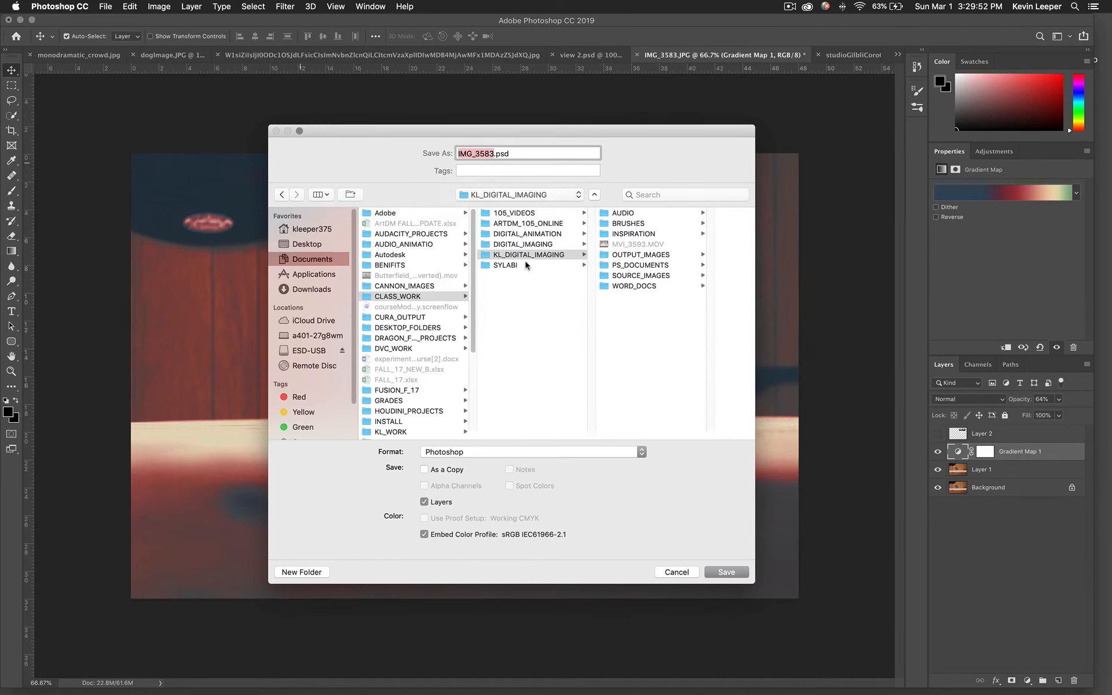
pyautogui.click(645, 255)
pyautogui.click(455, 452)
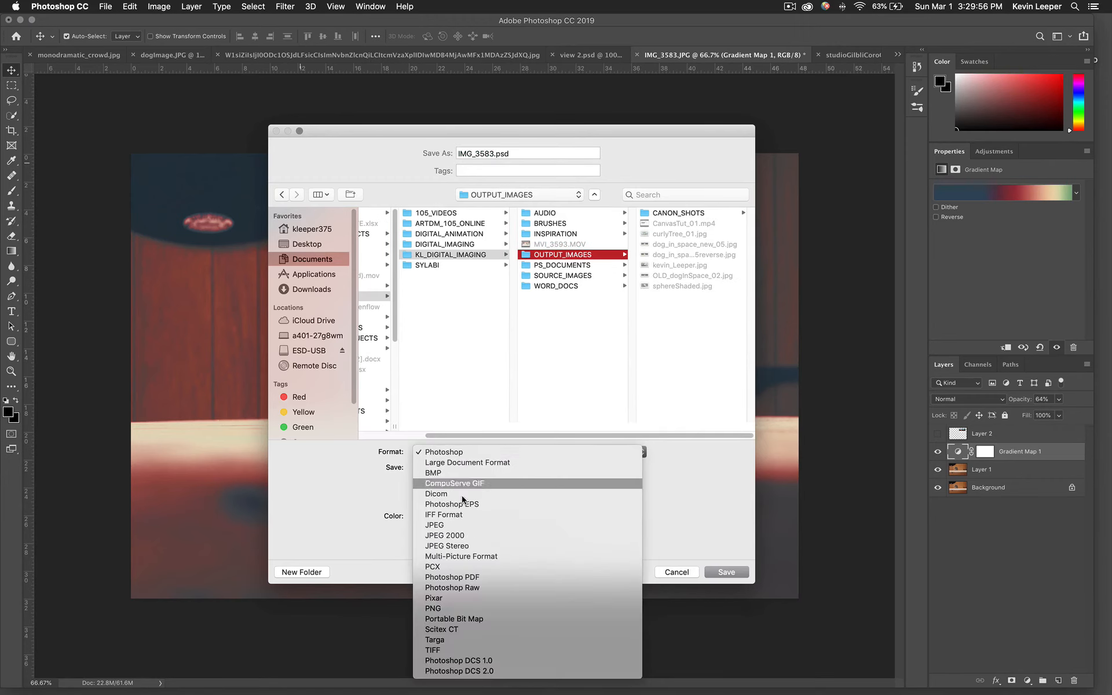
pyautogui.click(470, 521)
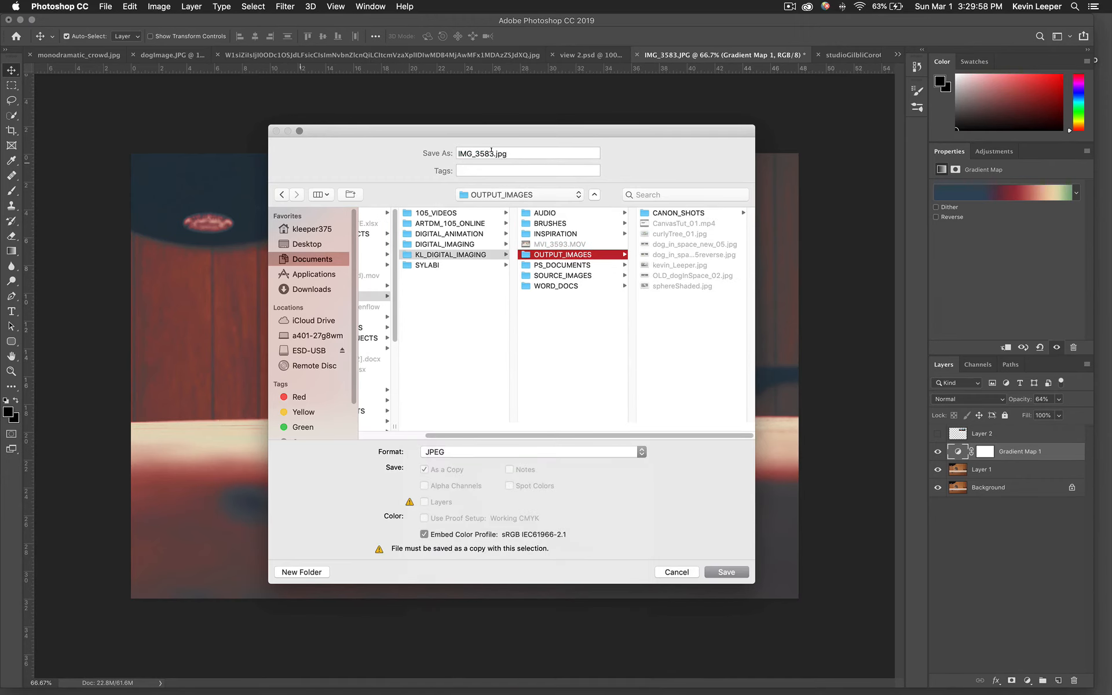
pyautogui.doubleClick(491, 152)
pyautogui.write('cone')
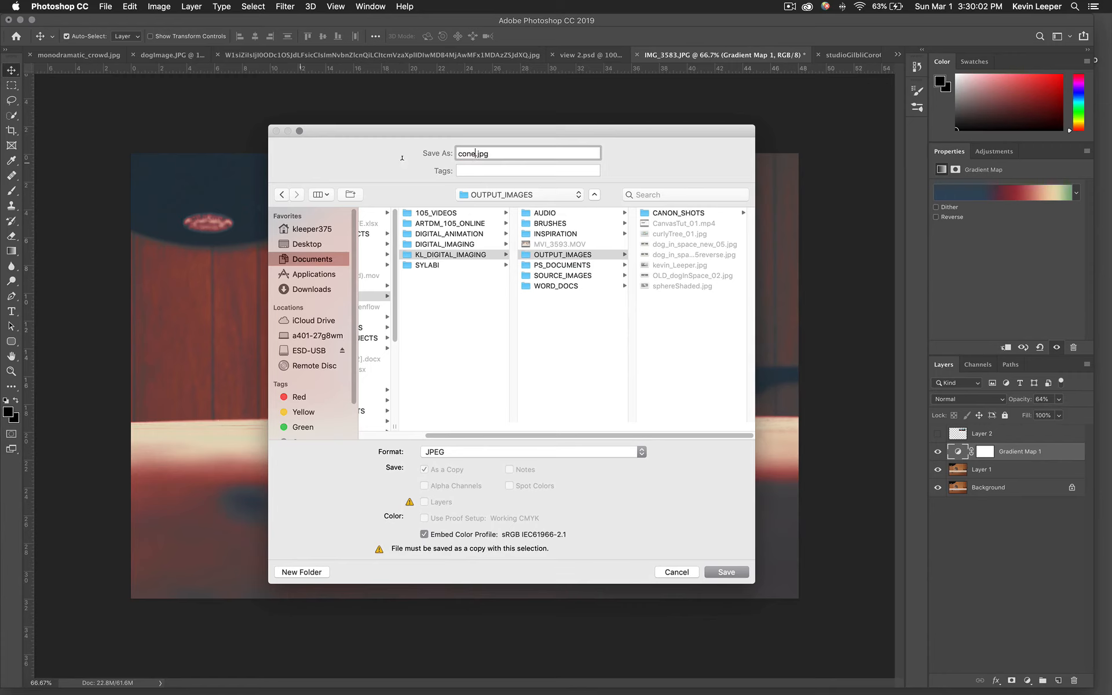
pyautogui.write('ColorGrade')
pyautogui.press('Return')
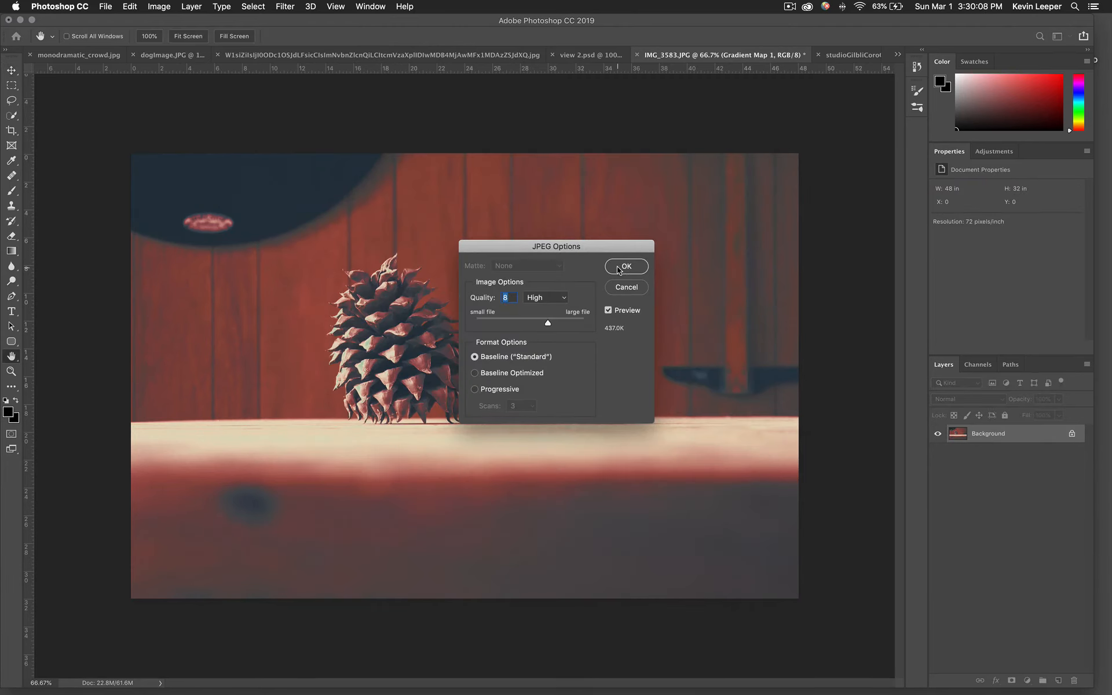
pyautogui.click(619, 269)
# Hide the Gradient Map layer and save the ungraded image as cone.jpg in the OUTPUT_IMAGES folder.
pyautogui.click(938, 451)
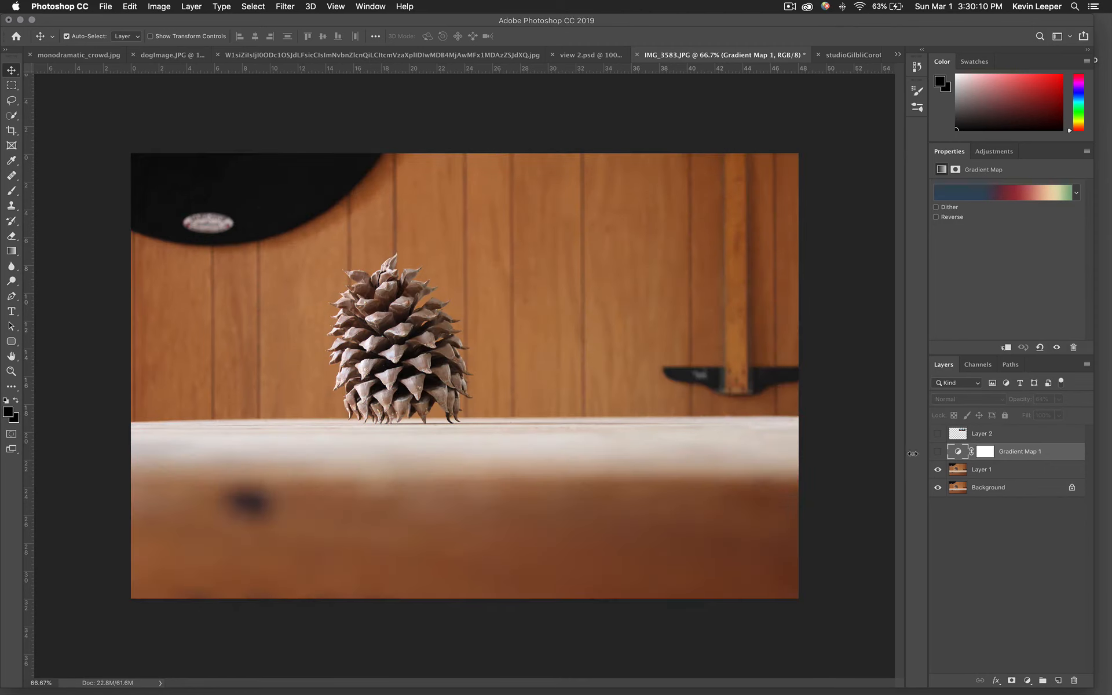
pyautogui.click(105, 6)
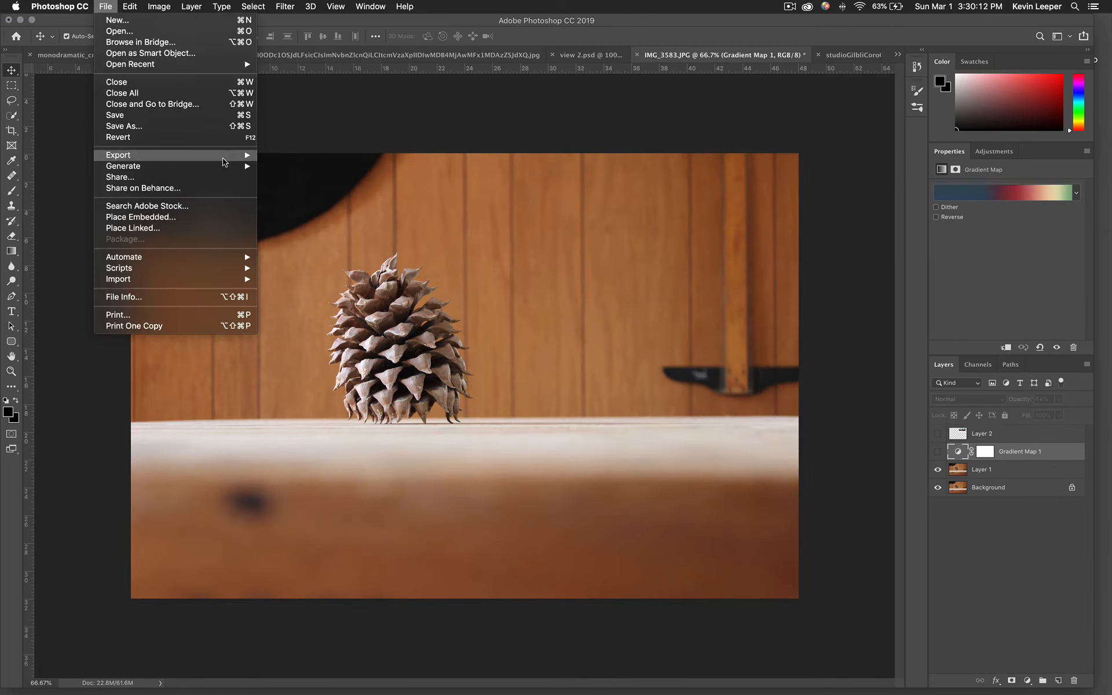
pyautogui.click(222, 126)
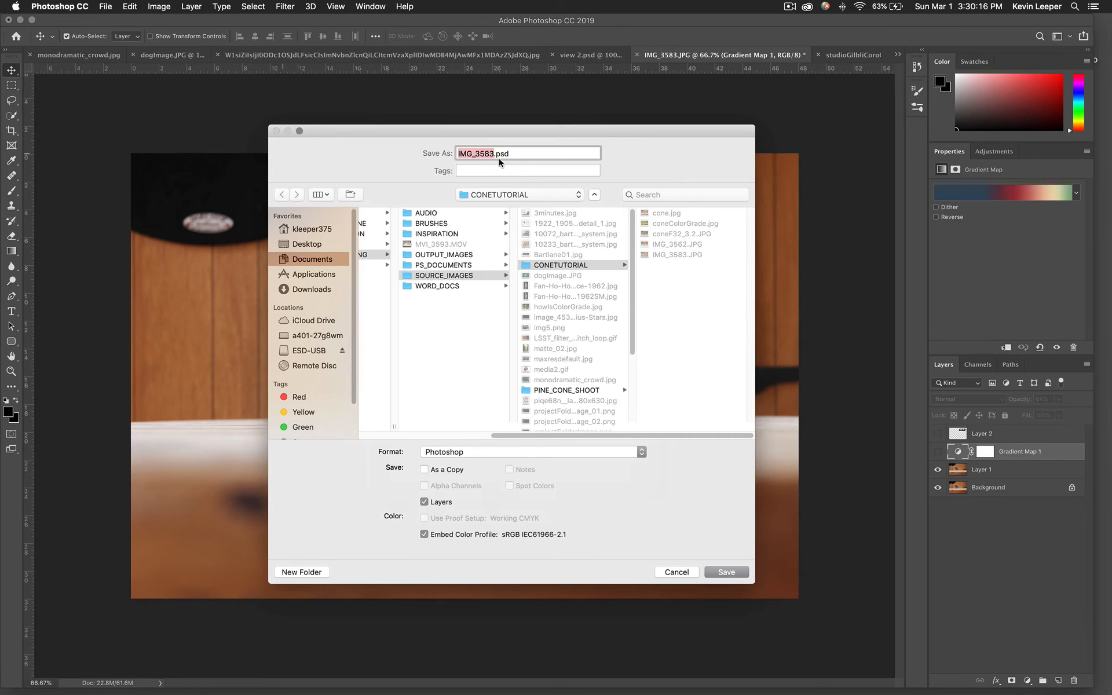
pyautogui.write('cone')
pyautogui.click(524, 451)
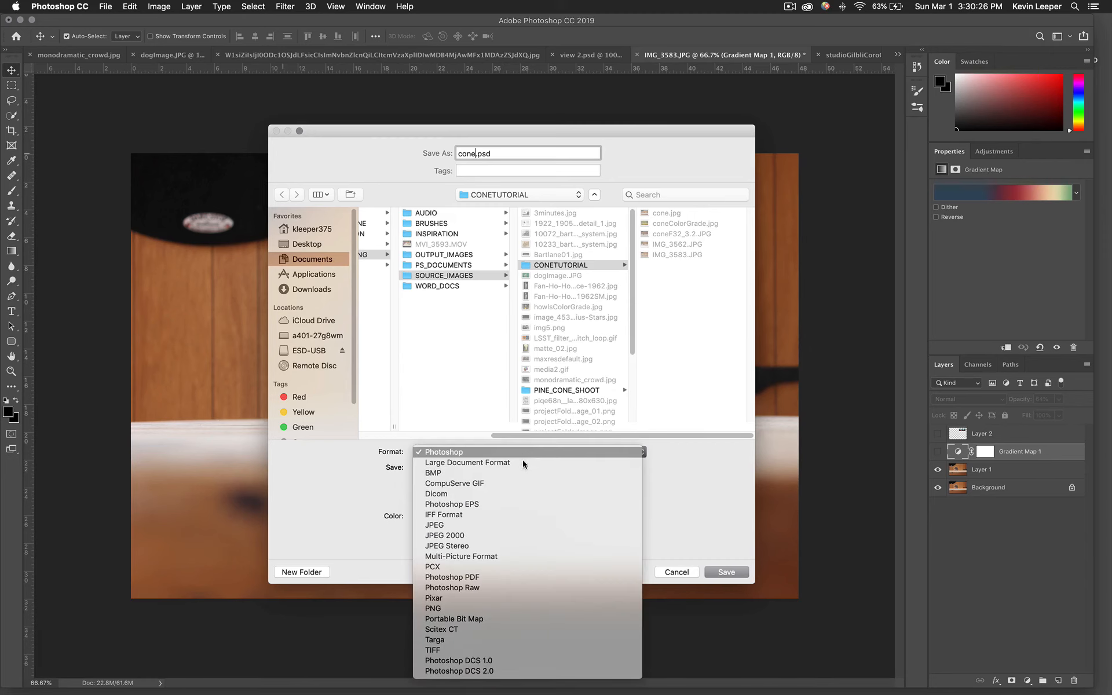
pyautogui.click(527, 525)
pyautogui.press('Return')
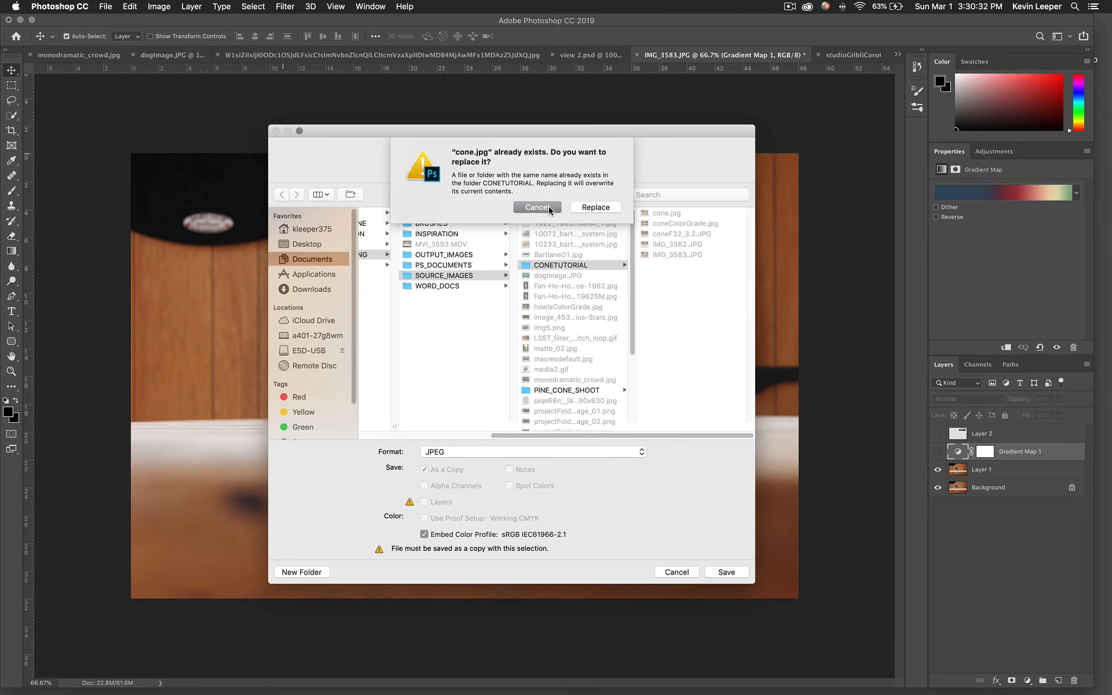
pyautogui.click(551, 207)
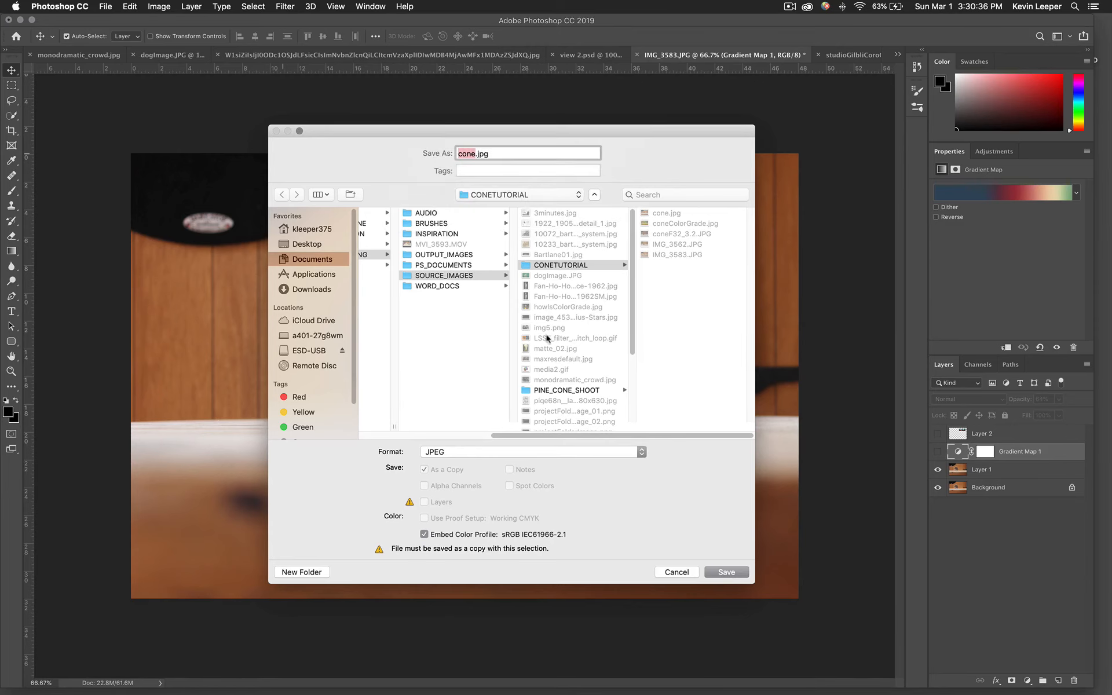
pyautogui.click(458, 255)
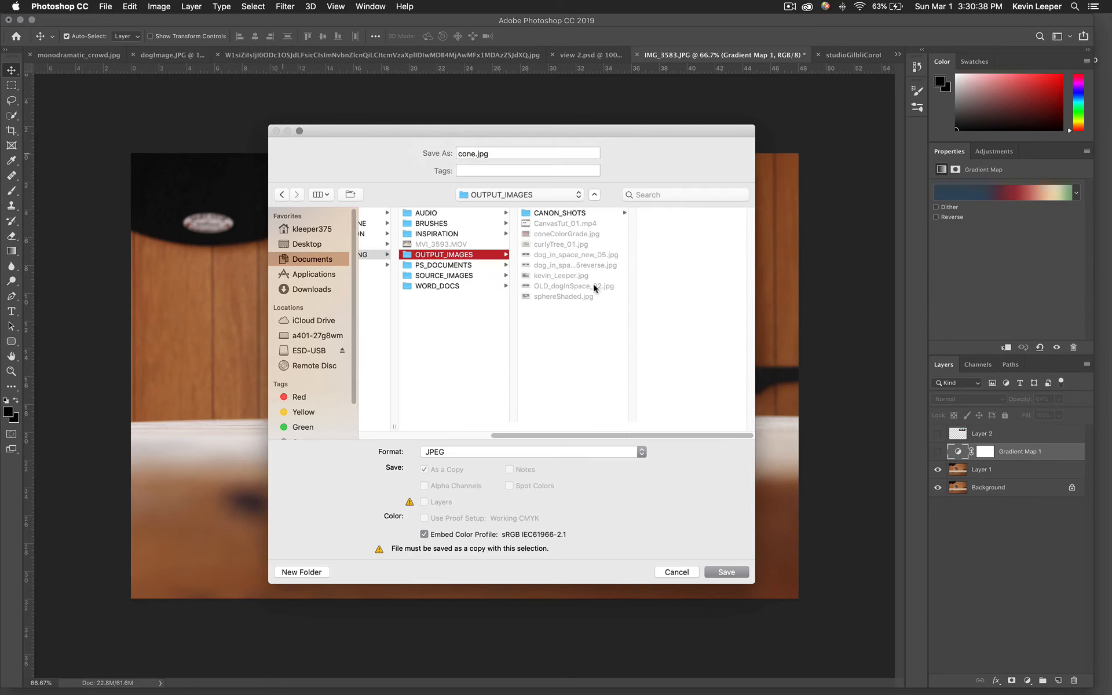
pyautogui.click(725, 575)
pyautogui.click(624, 270)
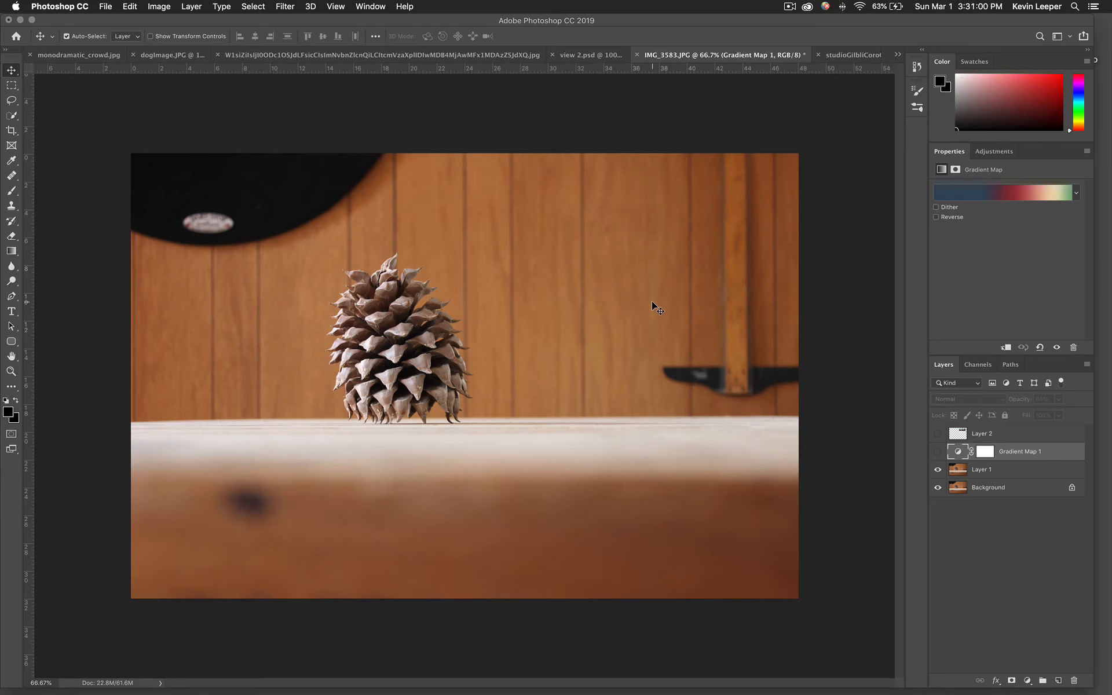
# Add Channel Mixer, Curves and Selective Color adjustment layers to the document.
pyautogui.click(993, 152)
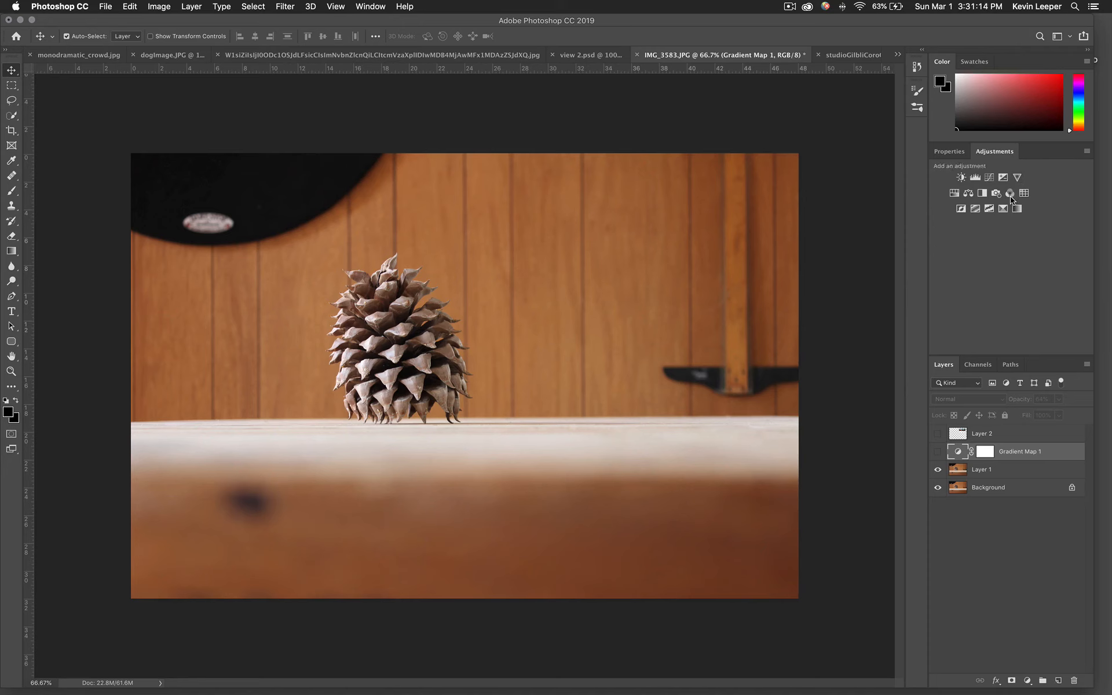
pyautogui.click(1012, 193)
pyautogui.click(995, 151)
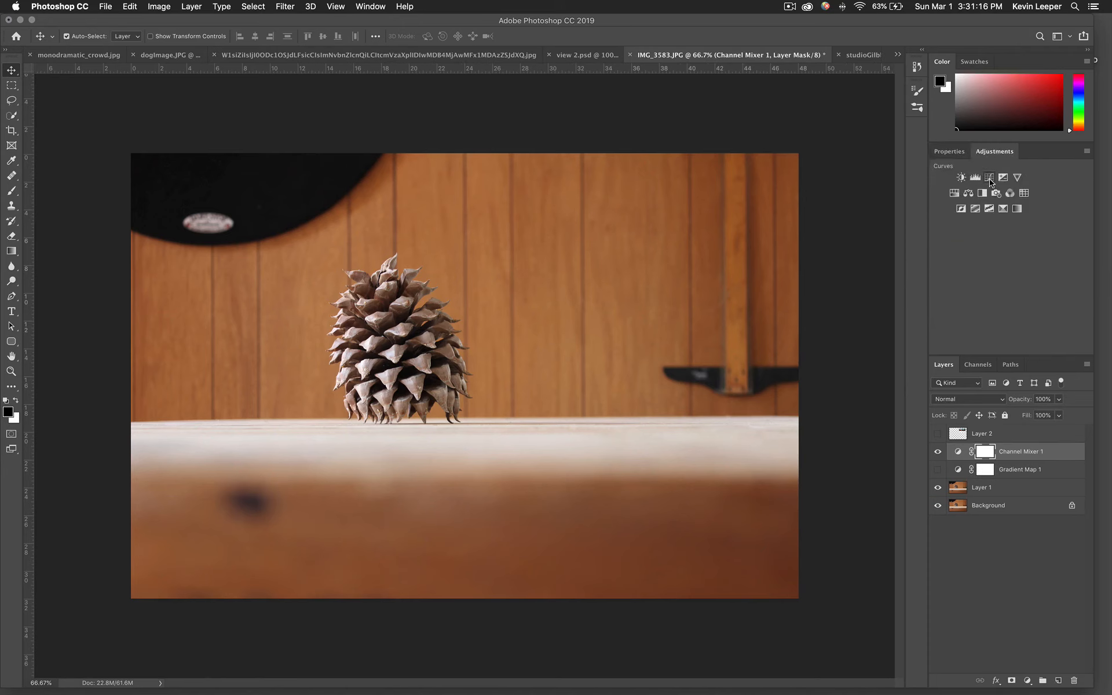
pyautogui.click(968, 180)
pyautogui.click(996, 157)
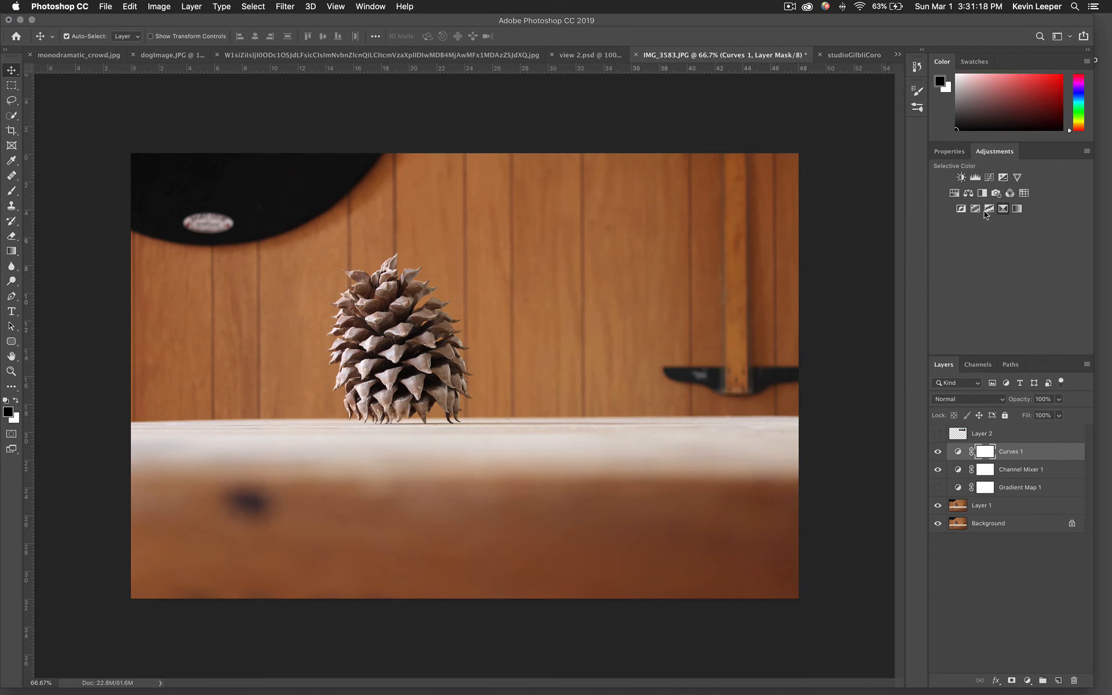
pyautogui.click(1003, 209)
pyautogui.click(984, 157)
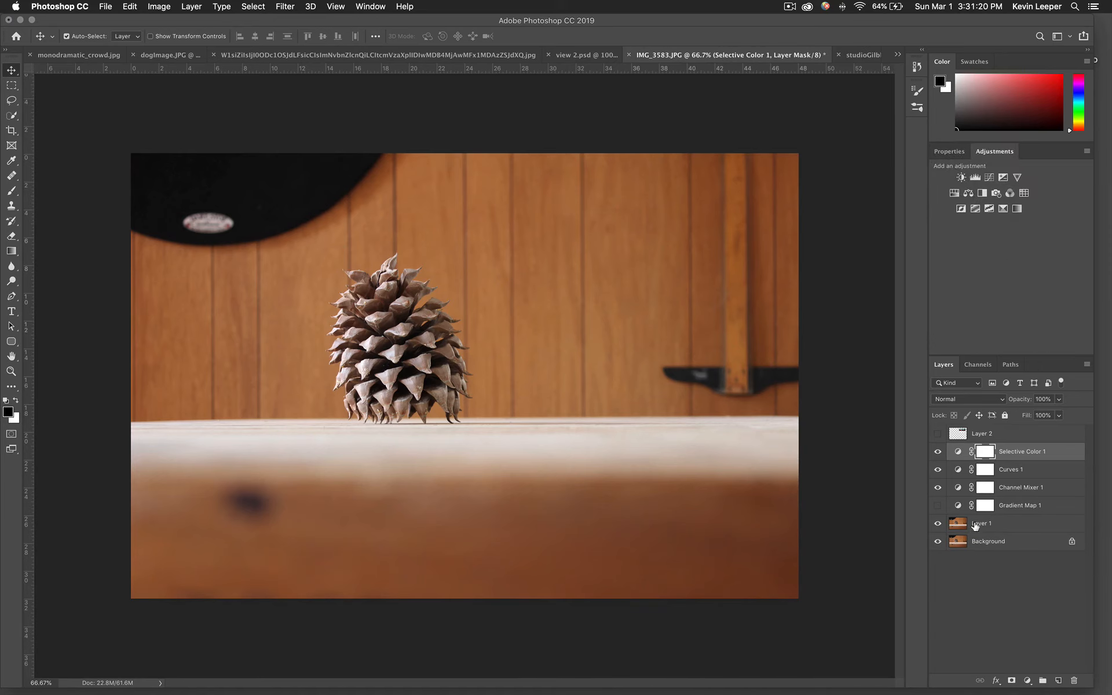
# Show the Gradient Map layer and hide the Channel Mixer, Curves and Selective Color layers.
pyautogui.click(938, 505)
pyautogui.click(937, 505)
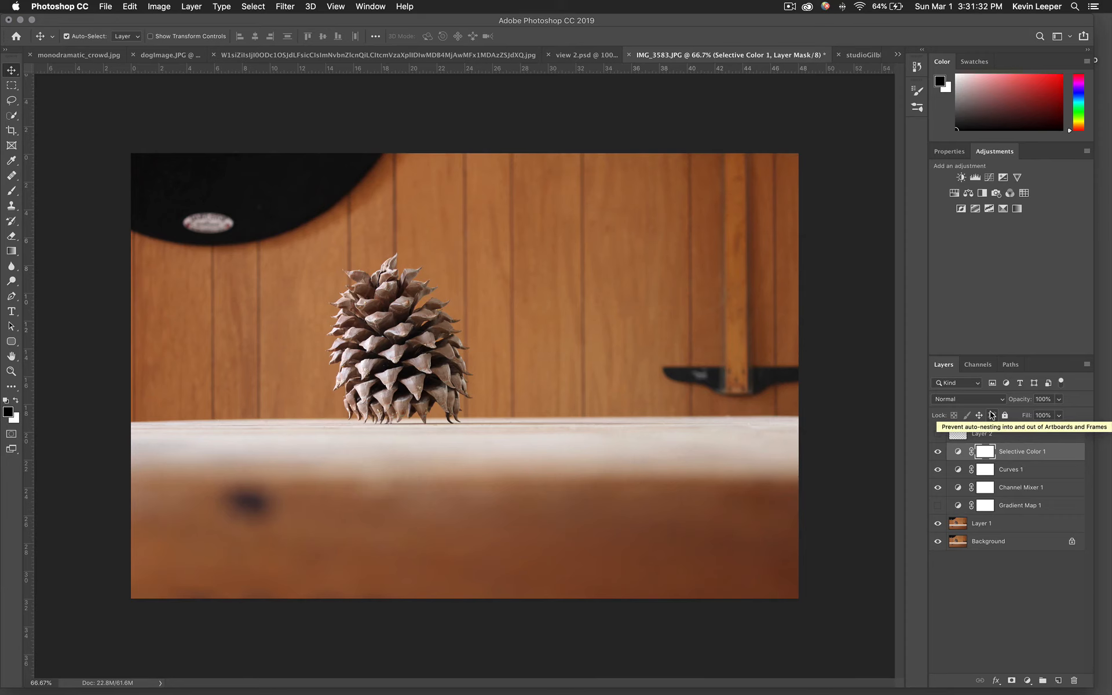
pyautogui.click(938, 505)
pyautogui.moveTo(938, 490); pyautogui.dragTo(936, 458)
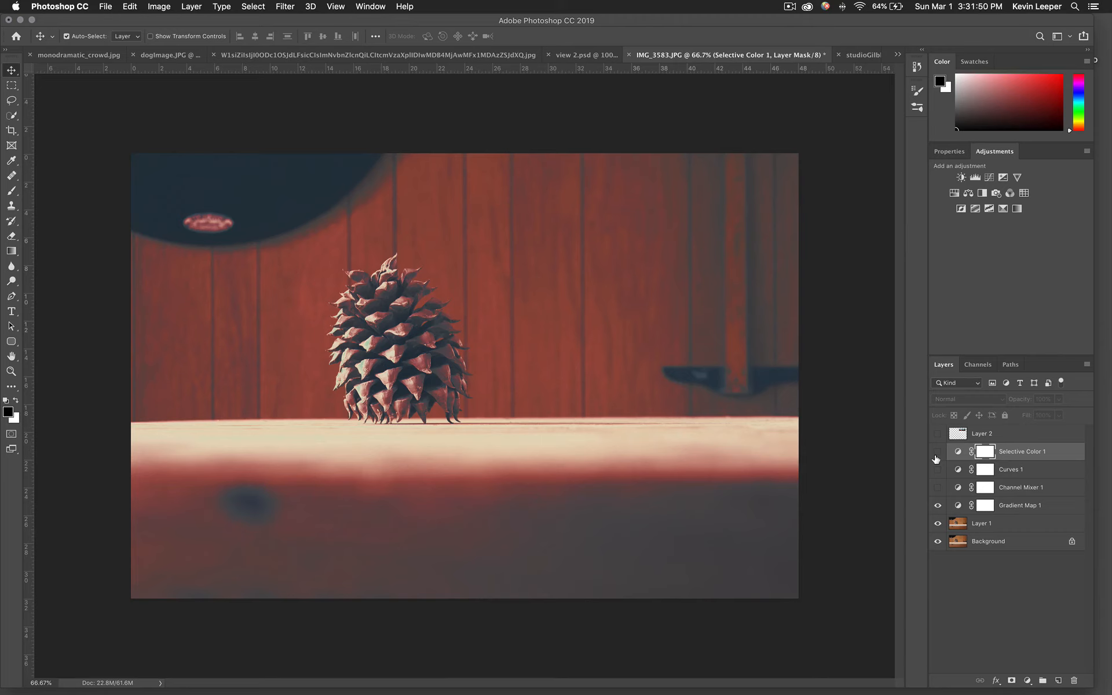
pyautogui.click(789, 6)
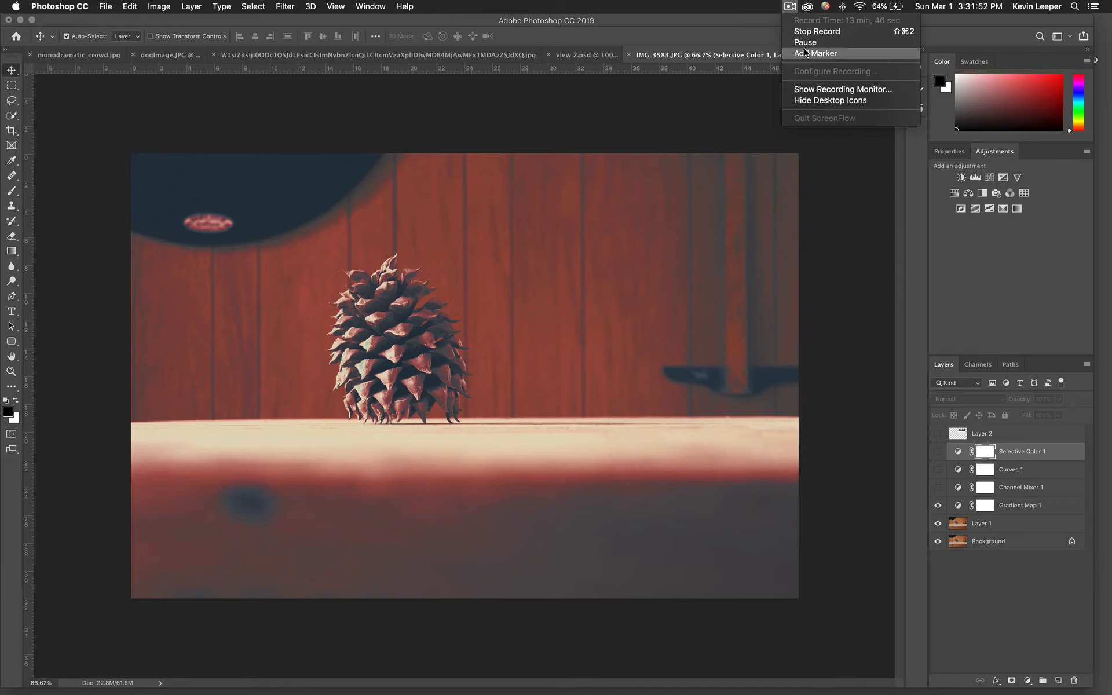